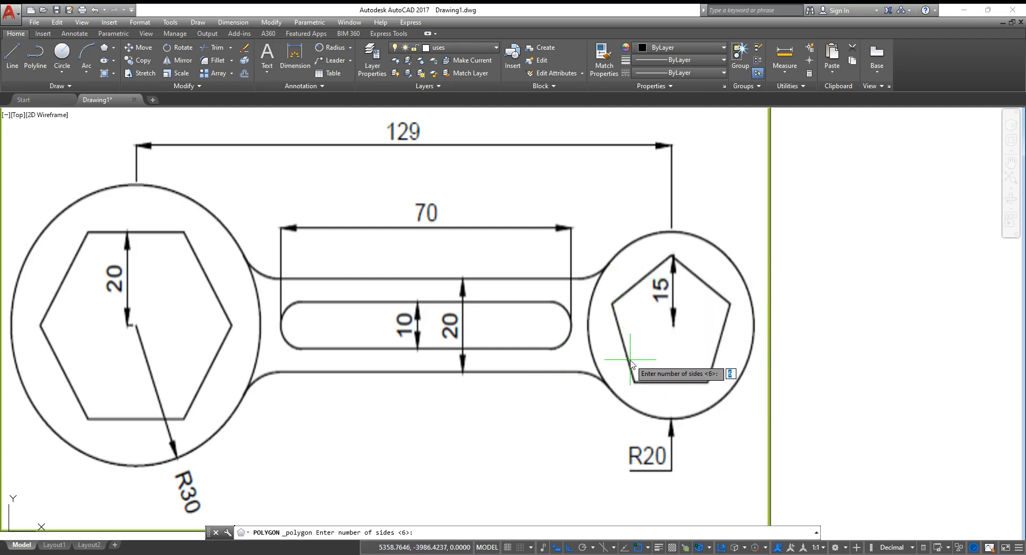
Step: Draw a trial five-sided polygon, inscribed in a circle, in the empty space beside the reference drawing with one vertex pointing up
text(5)
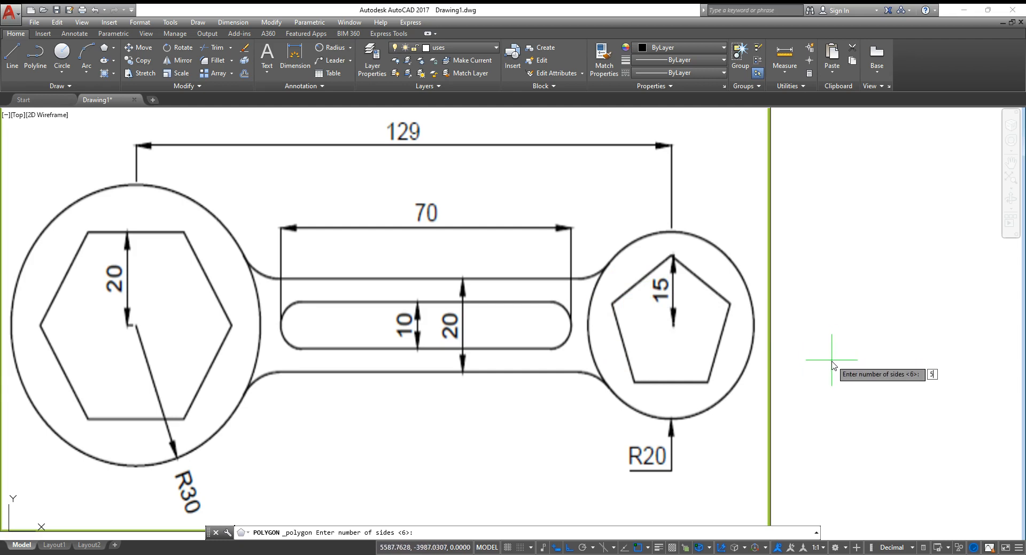
key(Return)
click(888, 392)
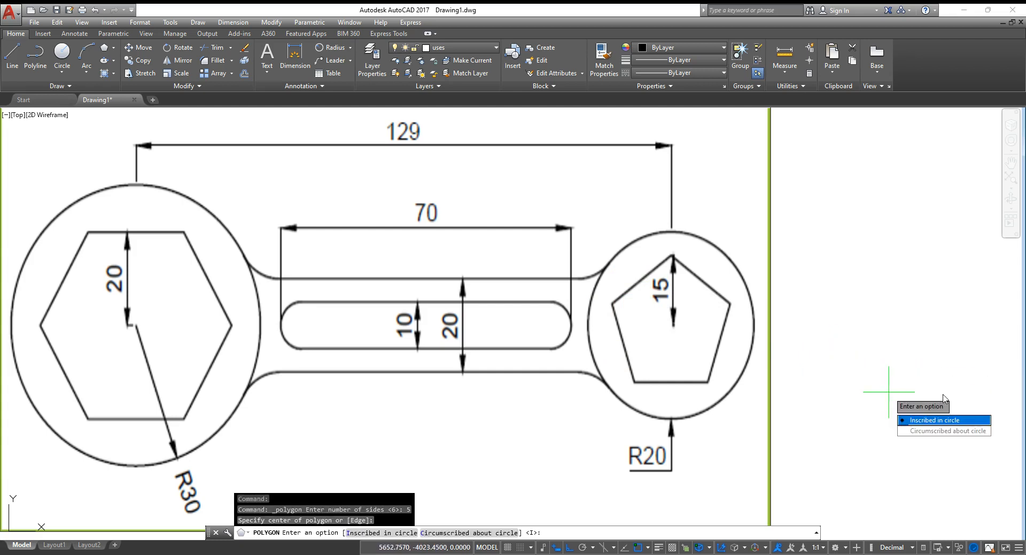
key(Return)
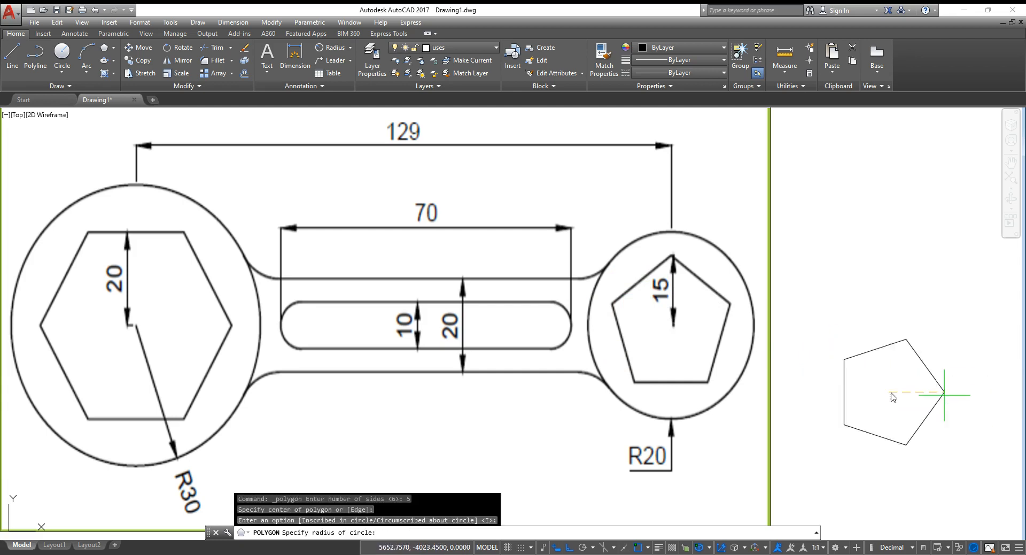
click(930, 321)
Step: Undo the trial pentagon
click(905, 343)
click(858, 350)
text(4)
key(Return)
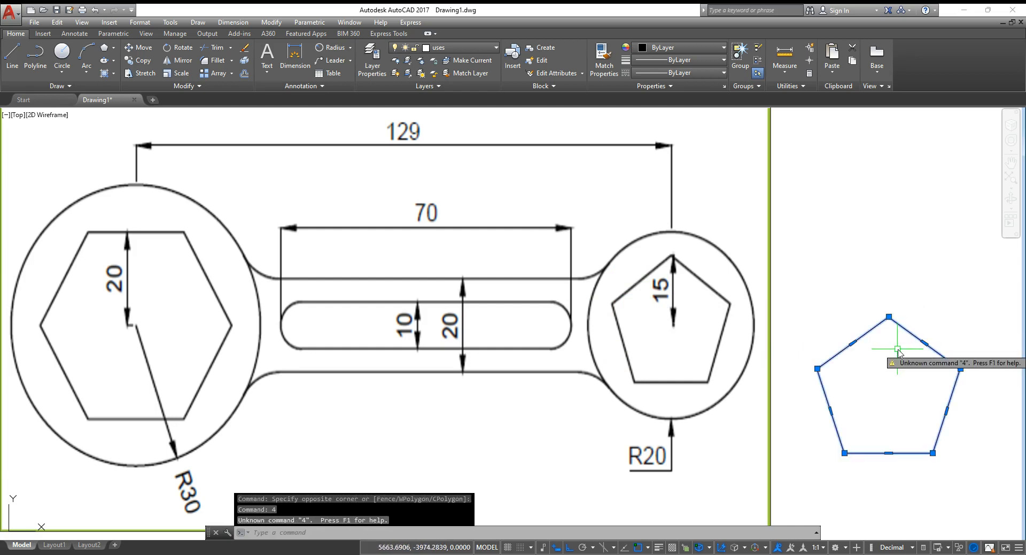
key(Escape)
key(Return)
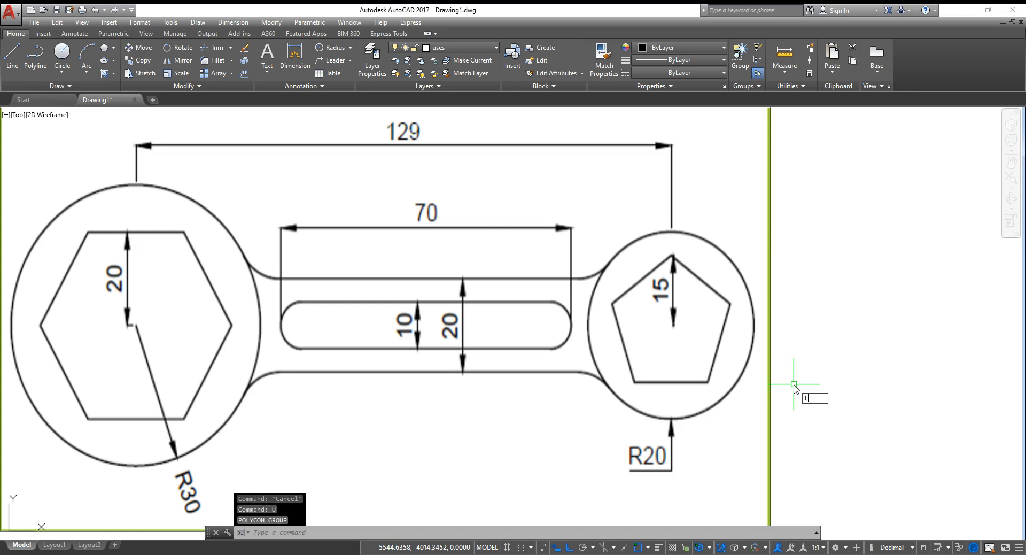
Step: Draw a horizontal centre line 129 units long in the empty space beside the reference drawing
text(l)
key(Return)
click(805, 369)
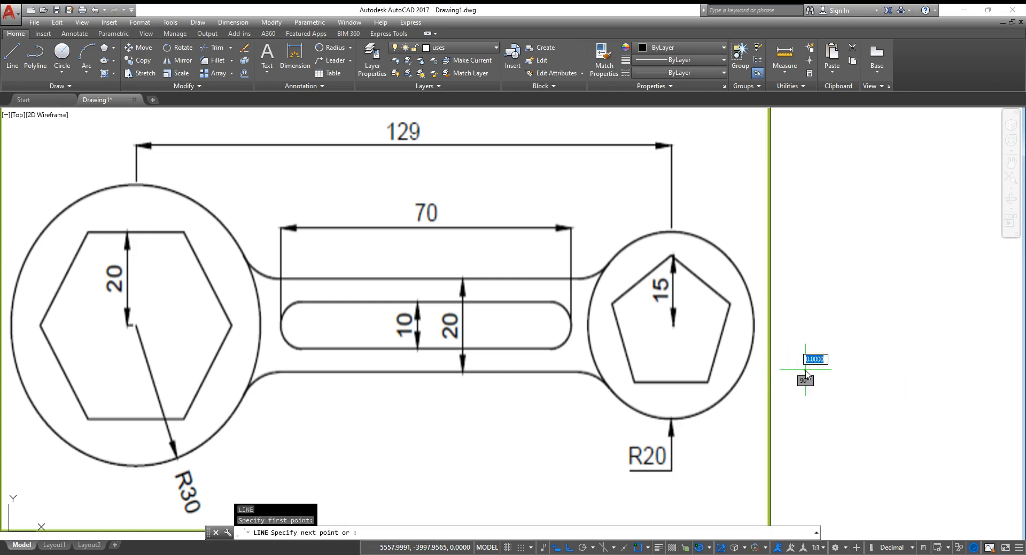
text(12)
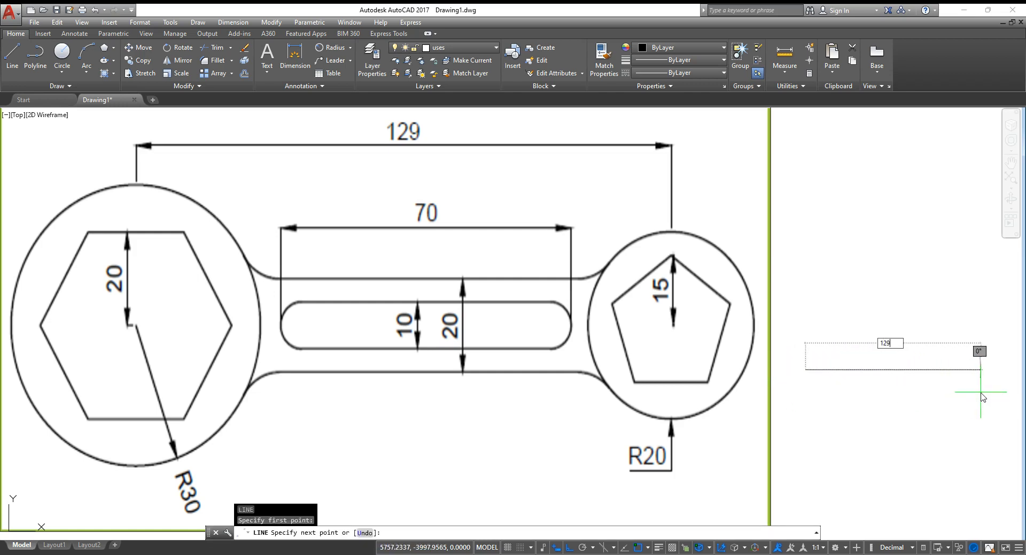
text(9)
key(Return)
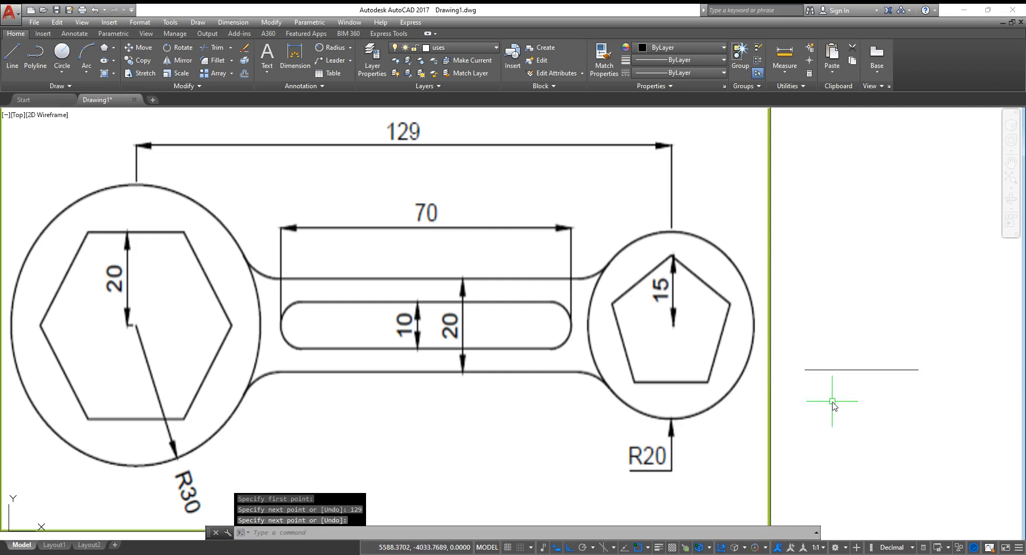
Step: Draw a circle of radius 30 centred on the left end of the 129-unit line
text(c)
key(Return)
click(806, 369)
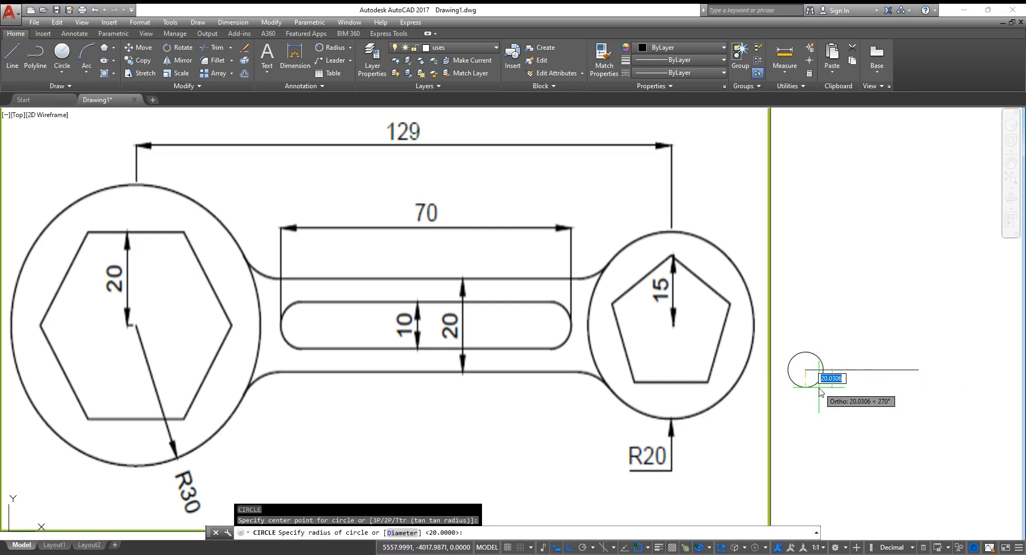
text(30)
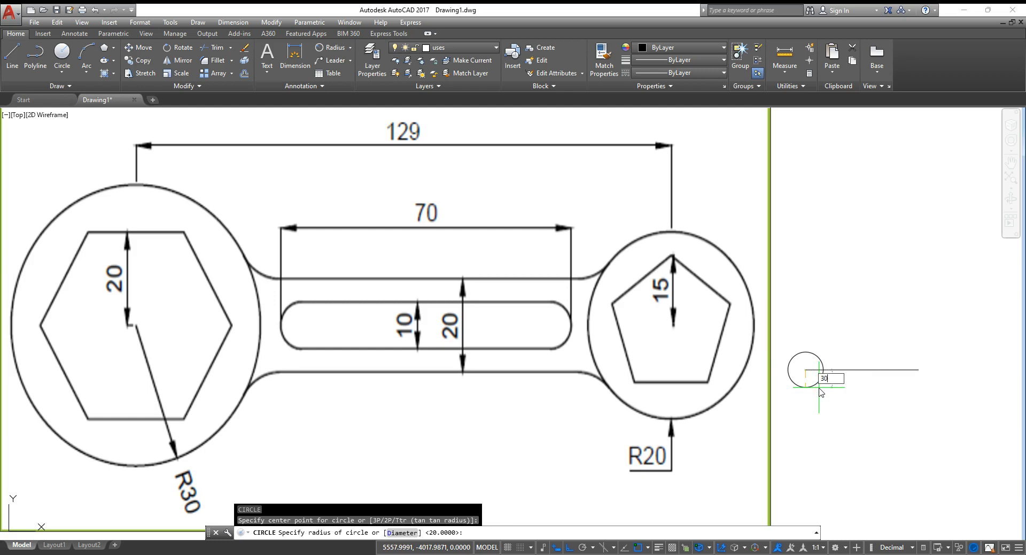
key(Return)
Step: Draw a circle of radius 20 centred on the right end of the 129-unit line
key(Return)
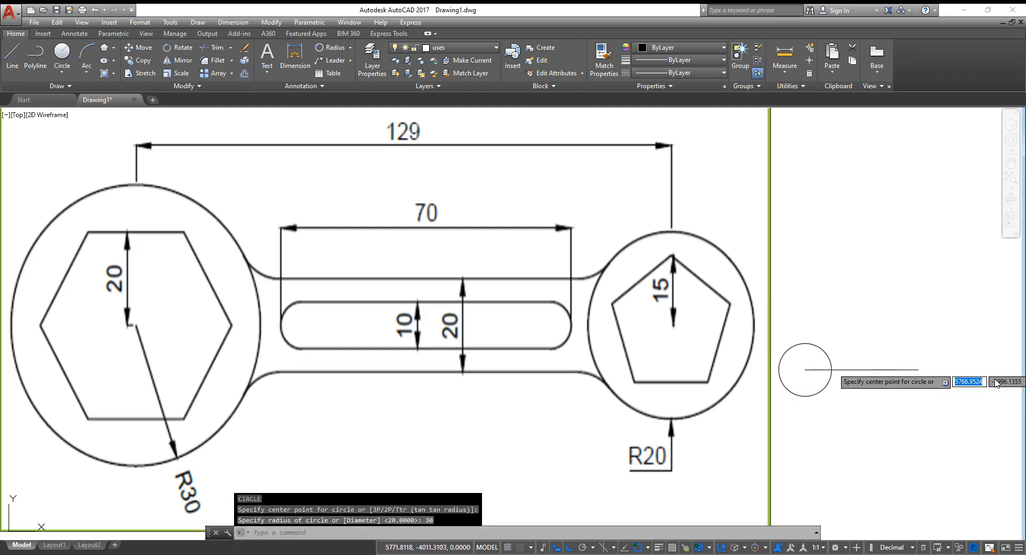
click(918, 369)
text(20)
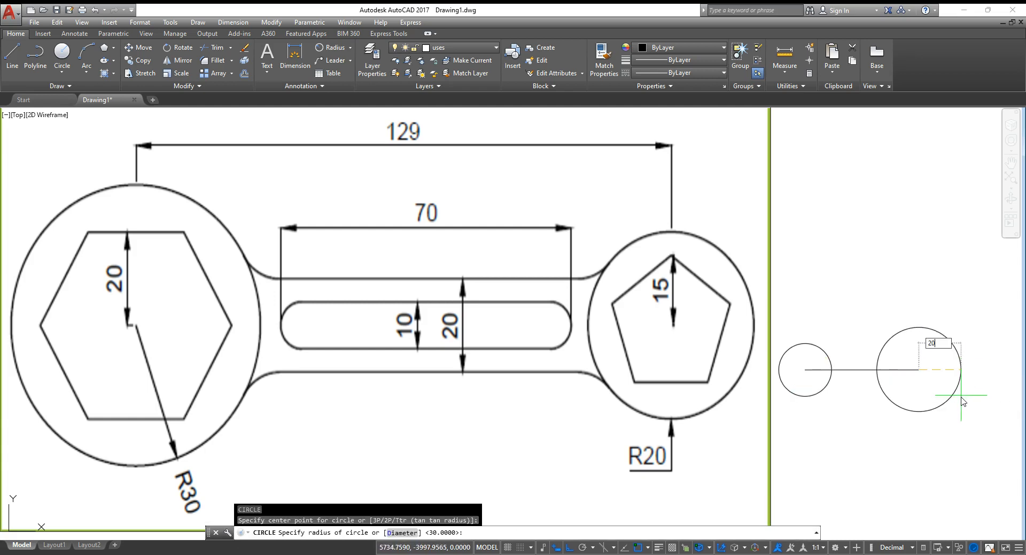
key(Return)
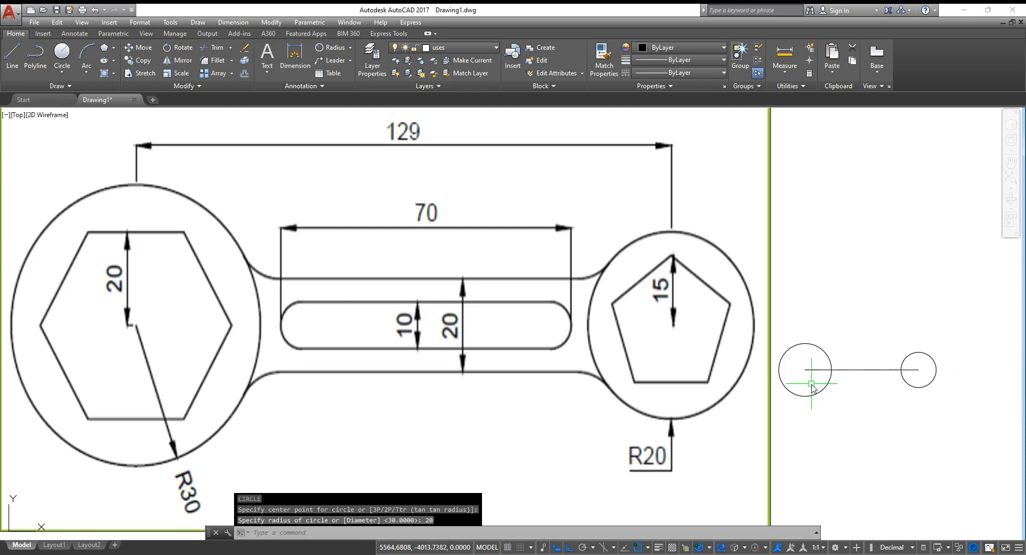
Step: Draw a five-sided polygon at the small circle's centre, inscribed in a radius of 15 with one vertex pointing up
text(pol)
key(Return)
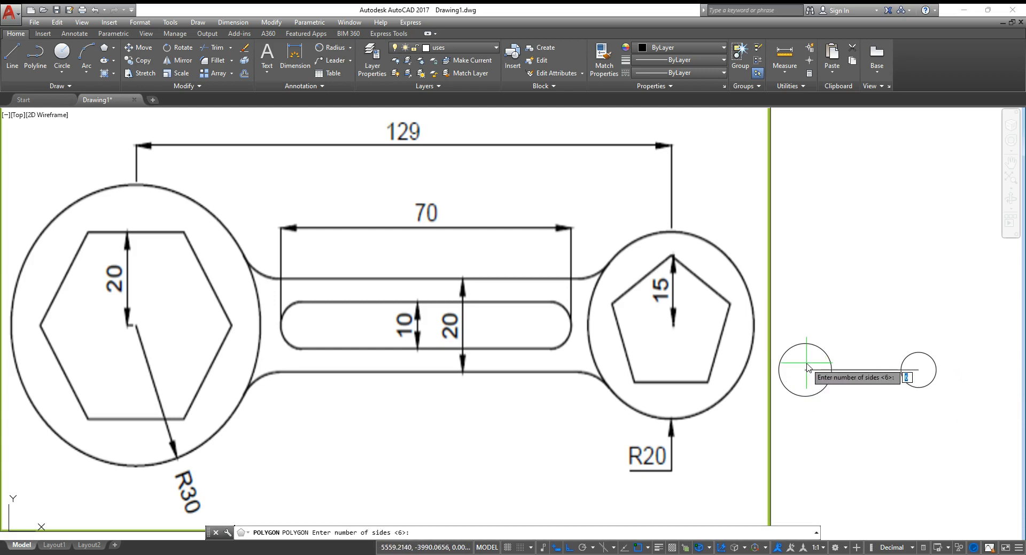
key(Return)
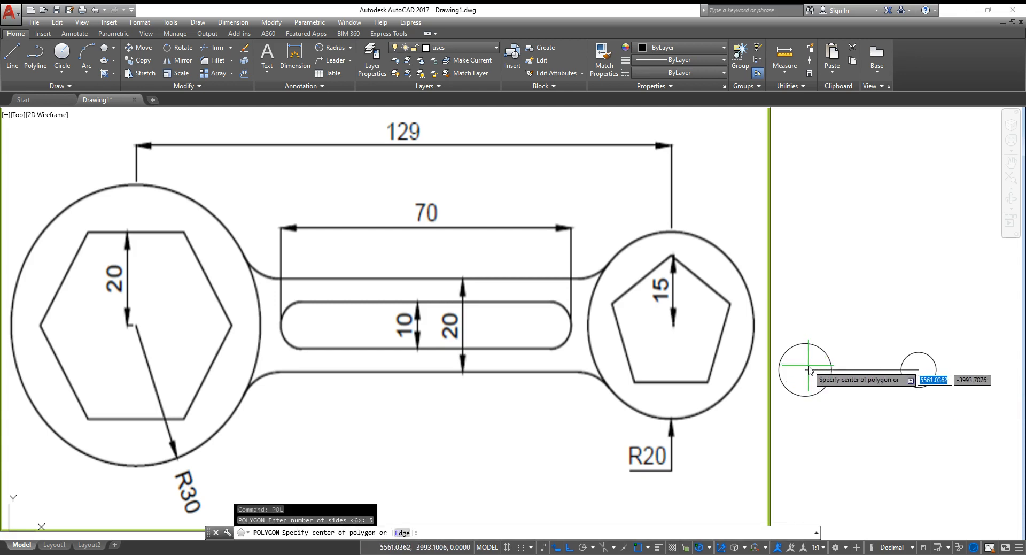
click(919, 369)
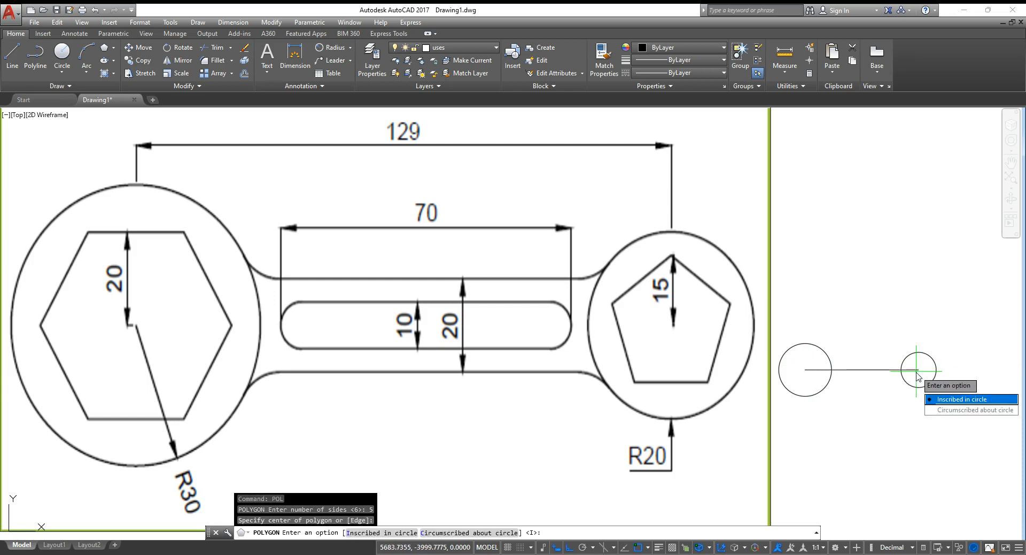
click(939, 398)
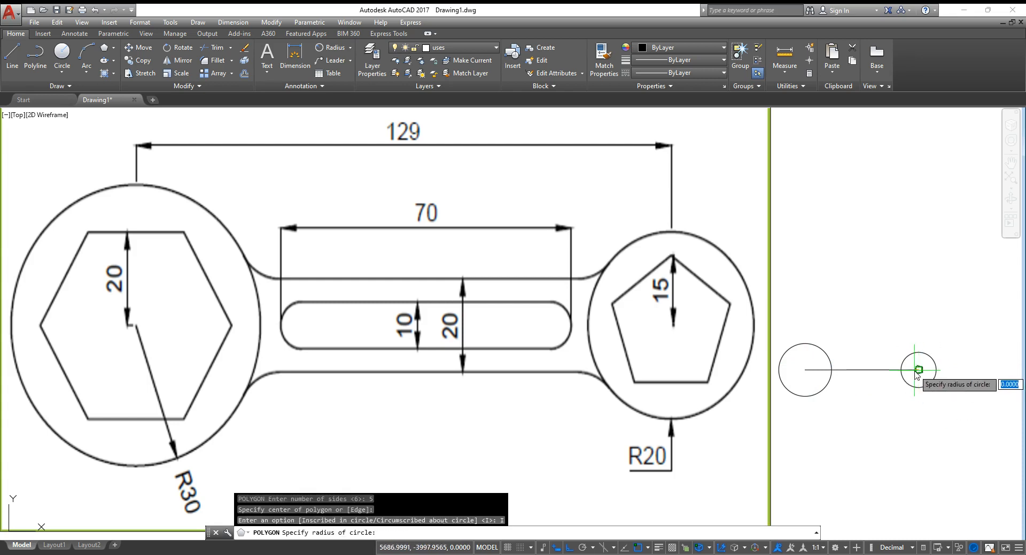
text(15)
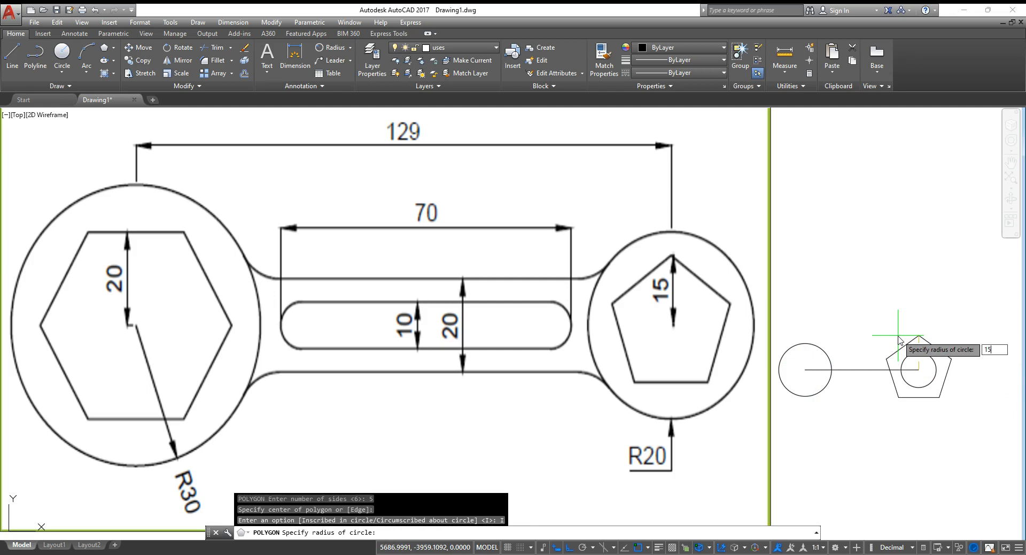
key(Return)
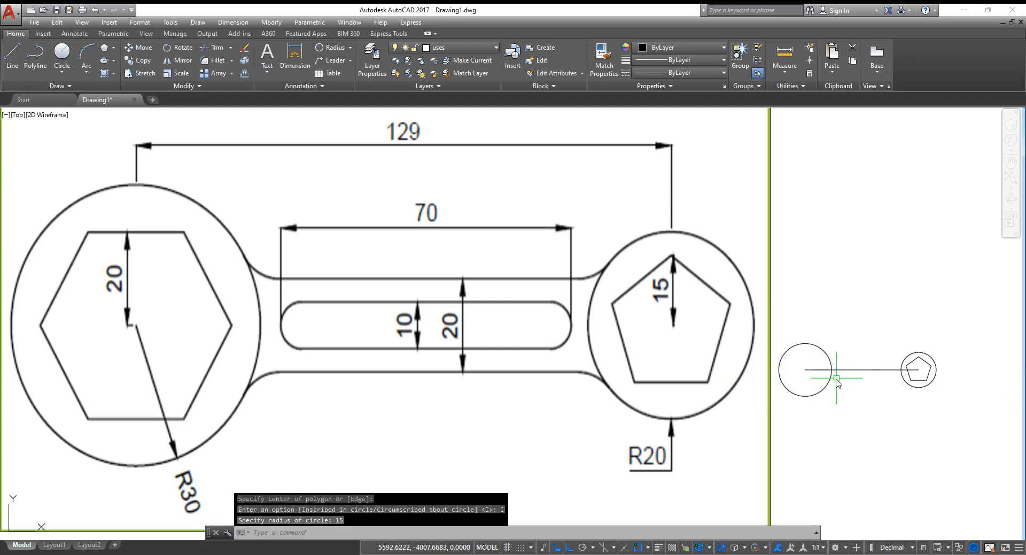
Step: Draw a six-sided polygon at the large circle's centre, inscribed in a radius of 20 with a vertex on the horizontal axis
key(Return)
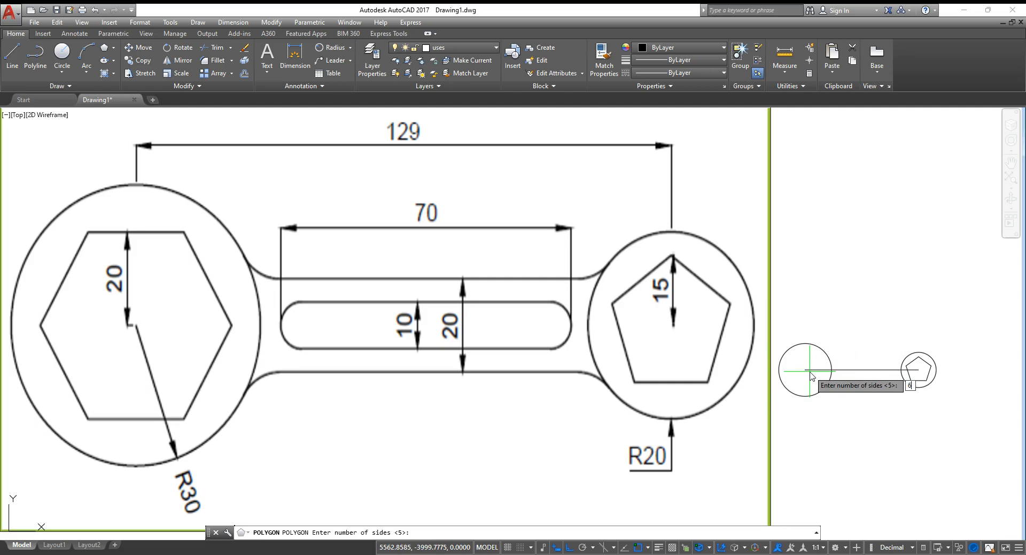
text(6)
key(Return)
click(810, 375)
key(Return)
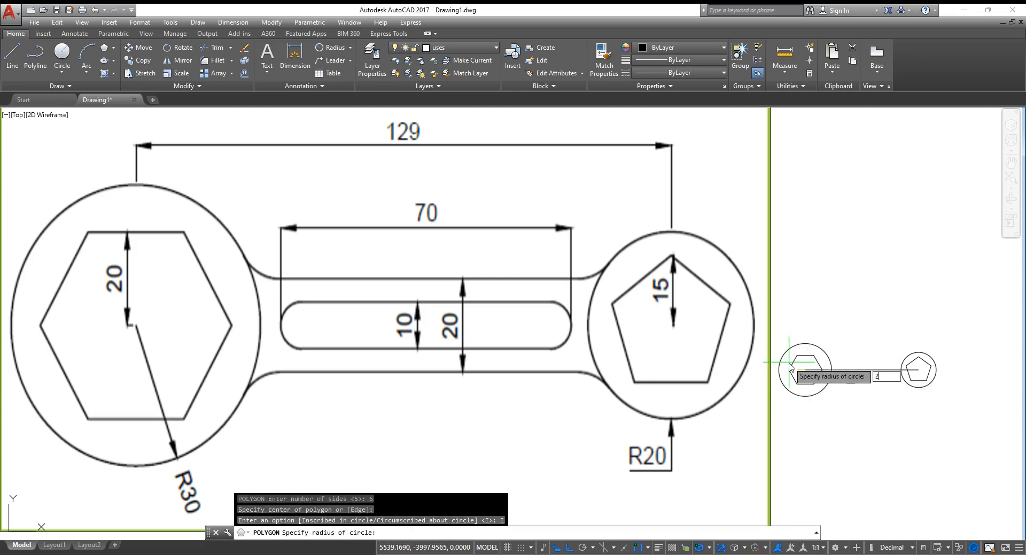
key(Return)
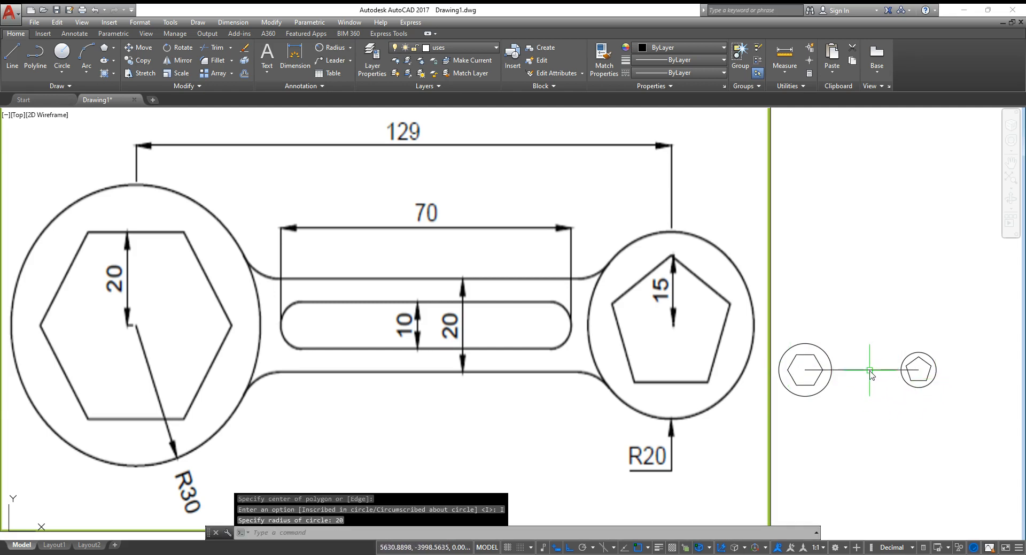
Step: Offset the centre line by 10 both above and below for the handle's outer edges
text(o)
key(Return)
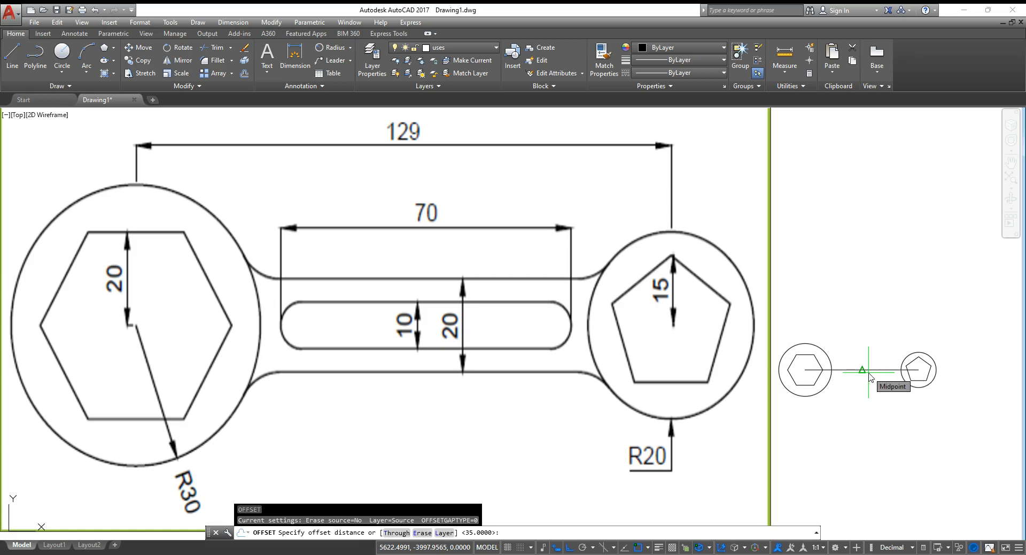
text(1)
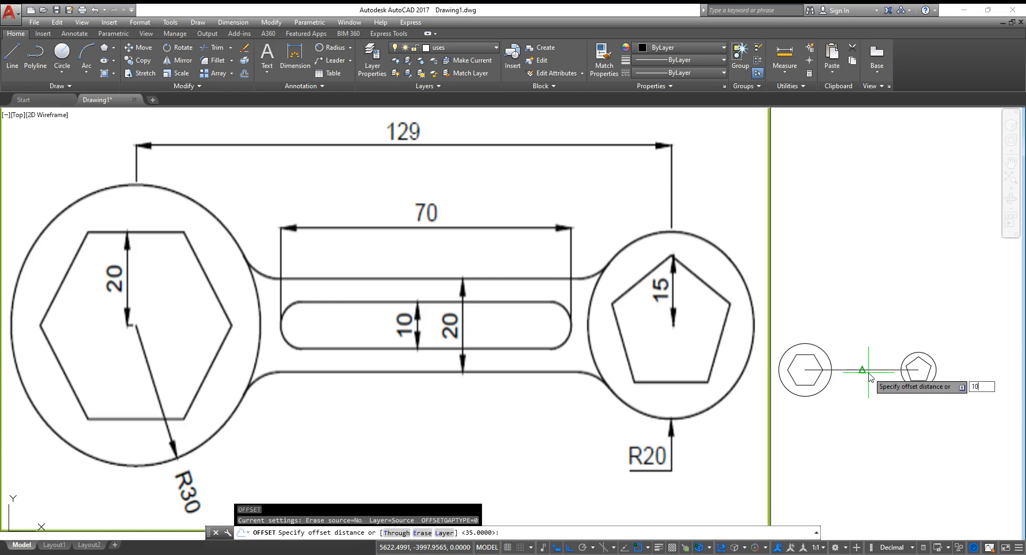
text(0)
key(Return)
click(861, 369)
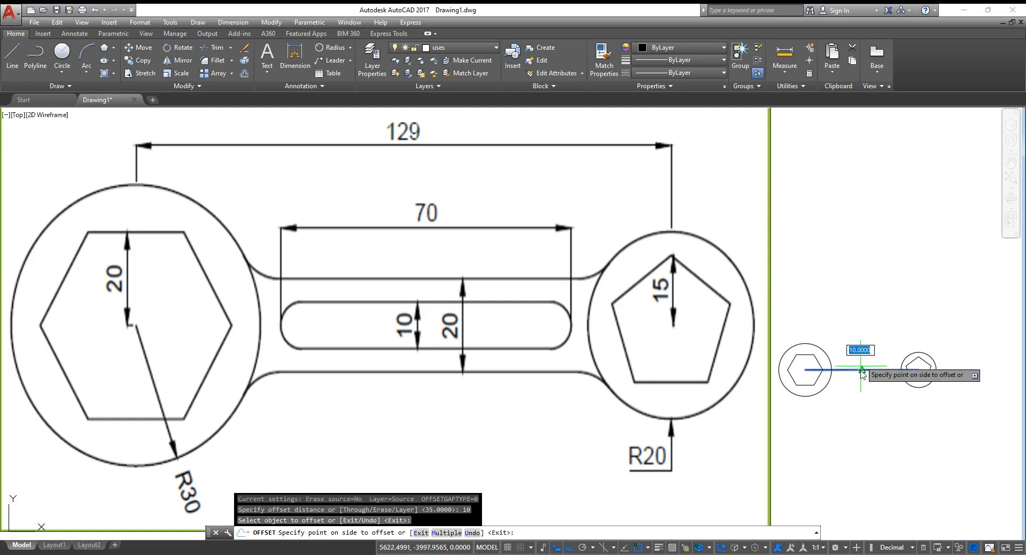
click(861, 350)
click(859, 369)
click(863, 386)
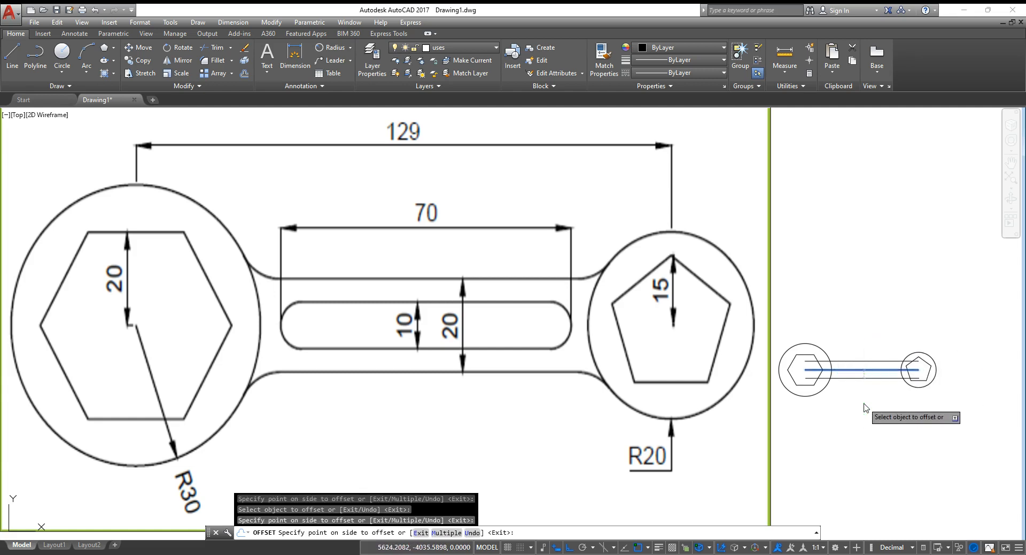
key(Return)
Step: Offset the centre line by 5 both above and below for the slot's long edges
key(Return)
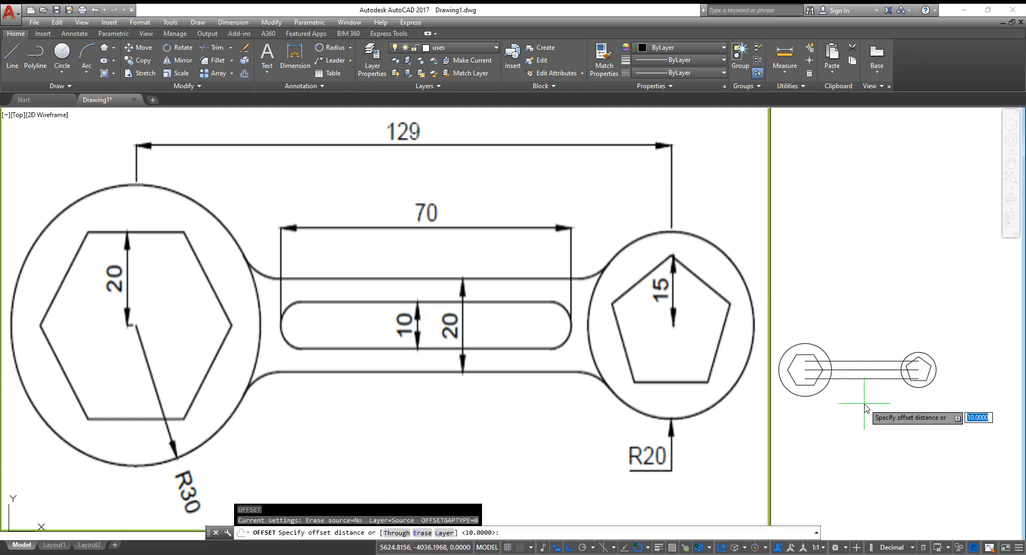
text(5)
key(Return)
click(870, 369)
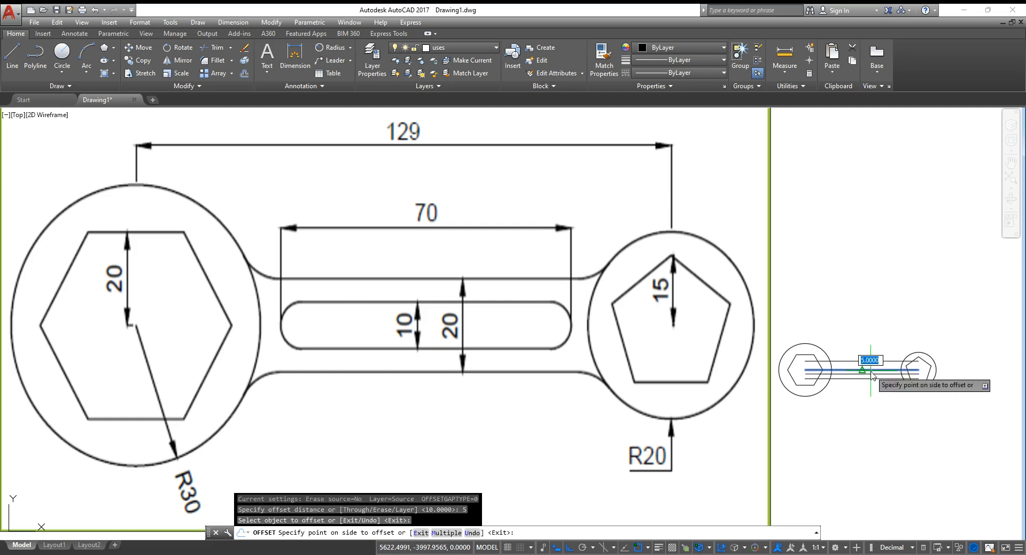
click(872, 366)
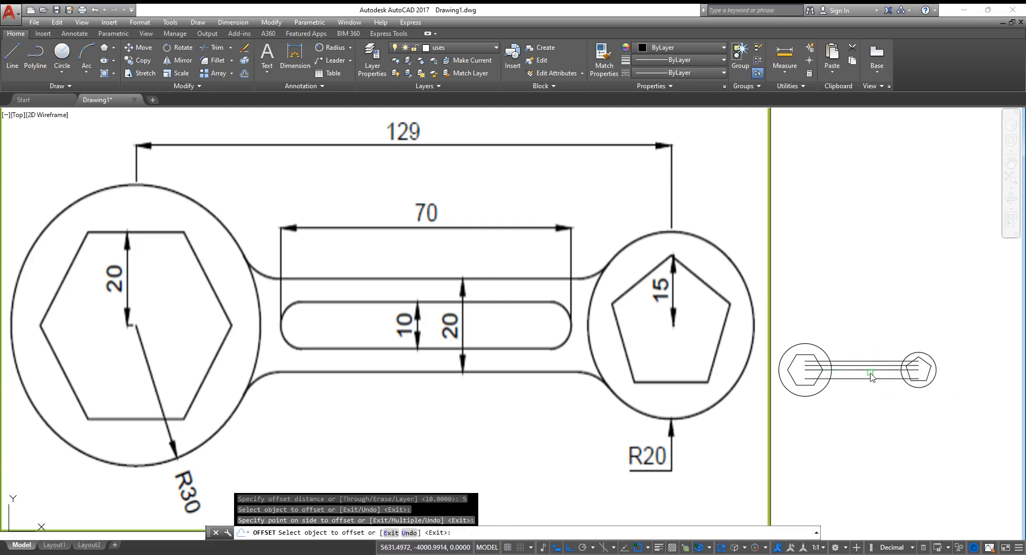
click(871, 370)
key(Escape)
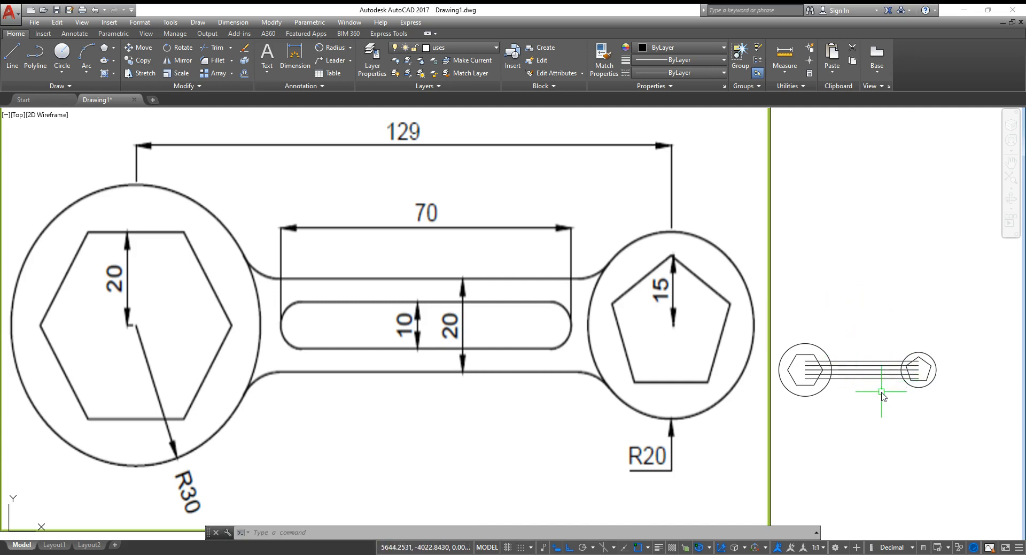
text(tr)
key(Return)
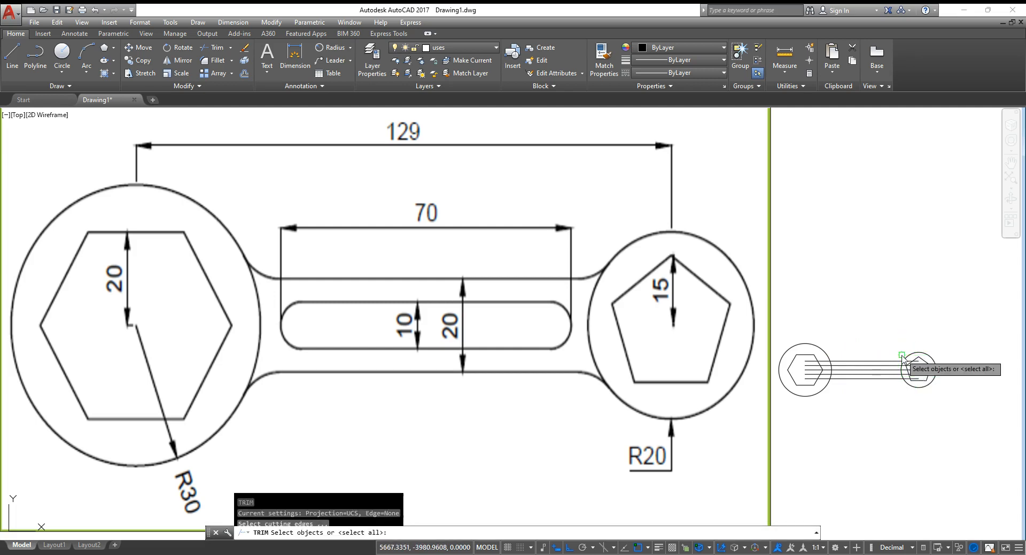
click(906, 355)
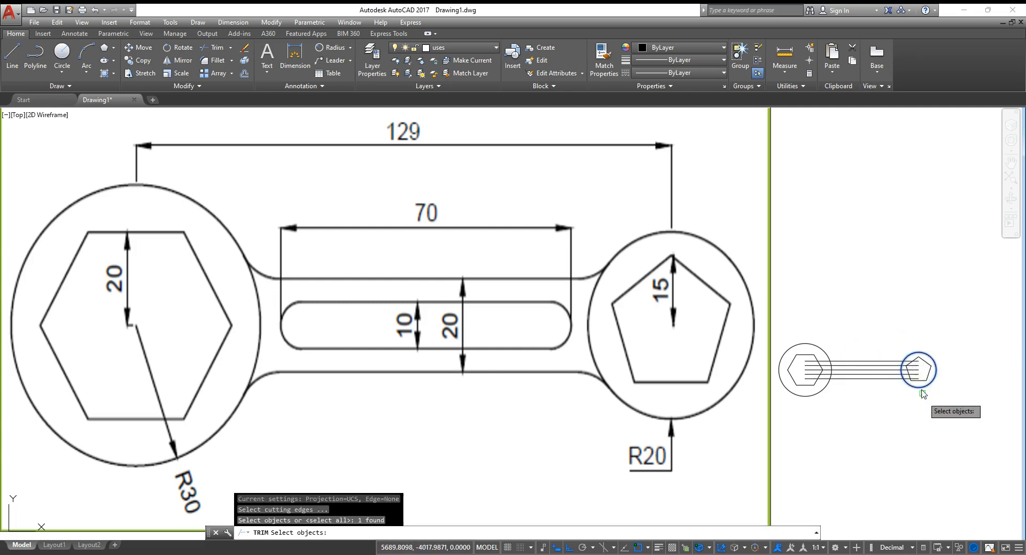
click(909, 380)
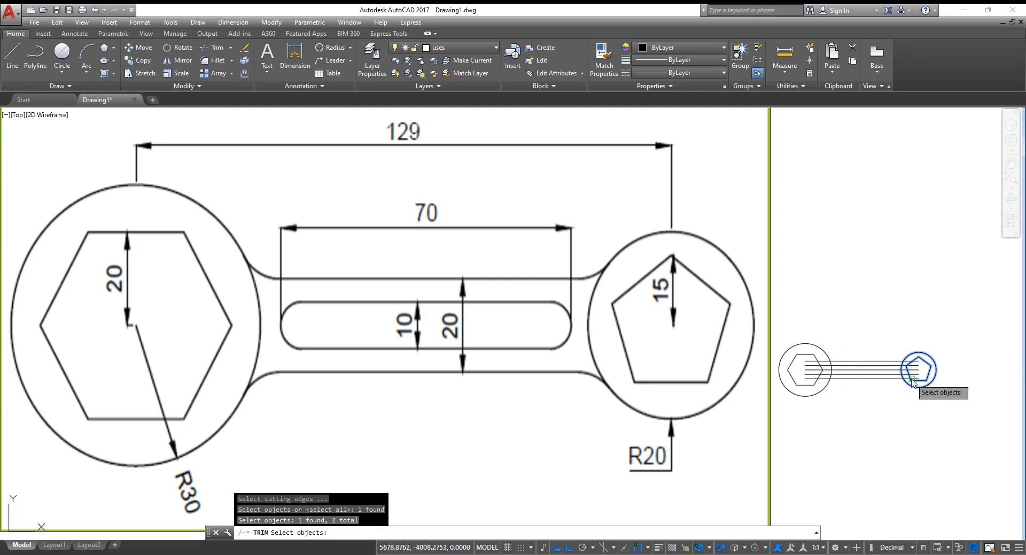
click(916, 379)
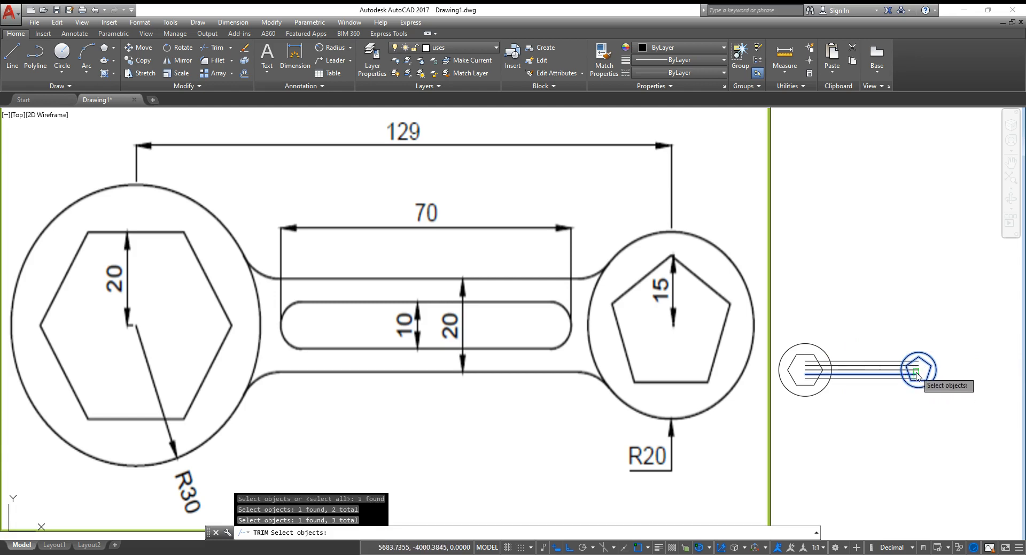
click(917, 364)
click(911, 359)
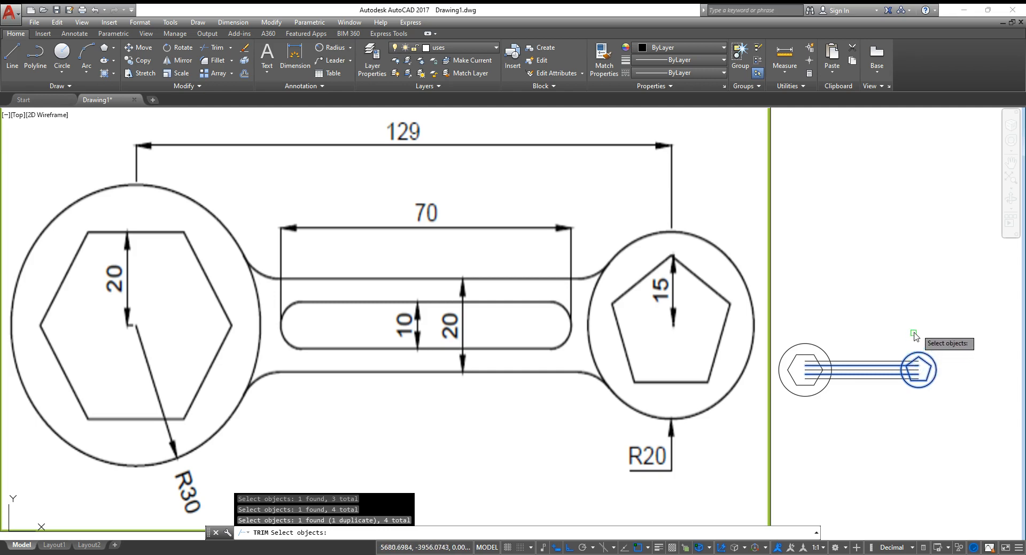
drag(901, 397, 892, 404)
click(921, 378)
mouse_move(908, 330)
mouse_down()
mouse_move(907, 343)
mouse_move(930, 337)
mouse_up()
click(907, 378)
click(919, 328)
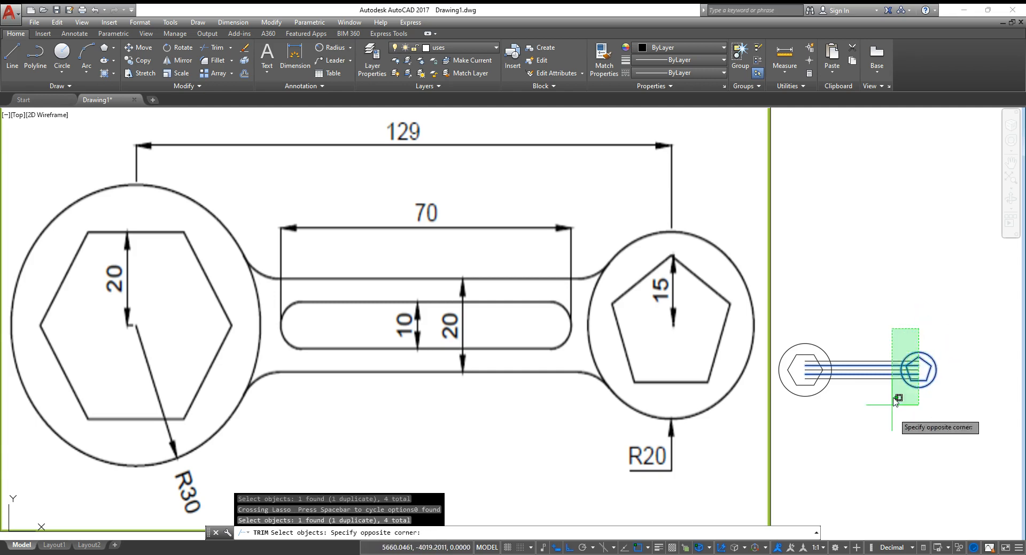
click(896, 415)
key(Escape)
key(Escape)
key(Escape)
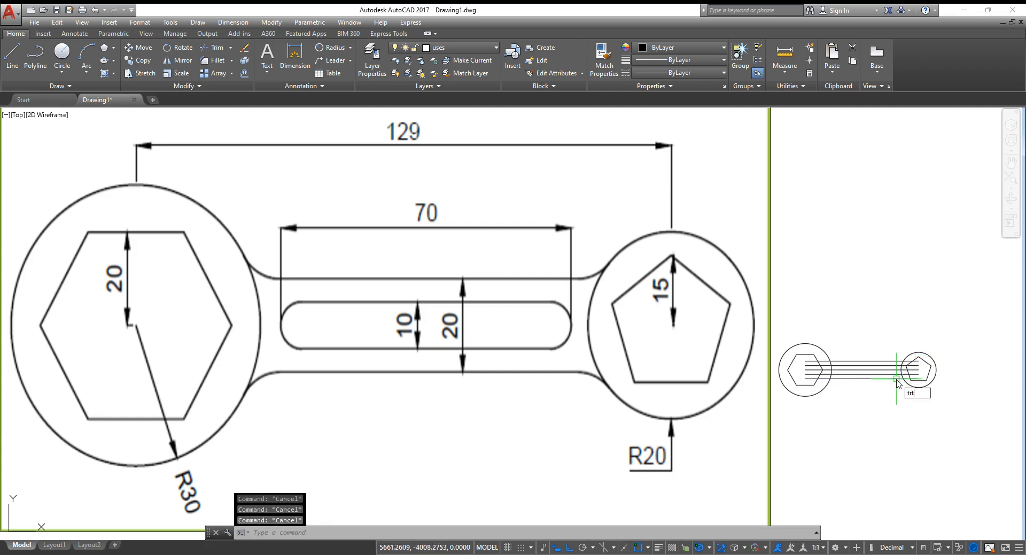
Step: Trim away the portions of the handle, slot and centre lines that lie inside the small circle
key(Return)
key(Return)
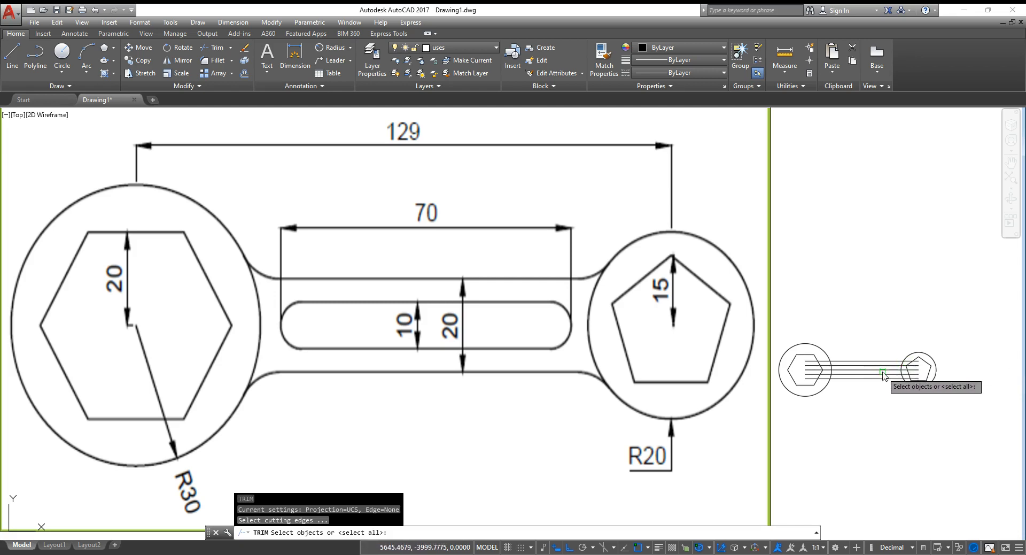
click(909, 356)
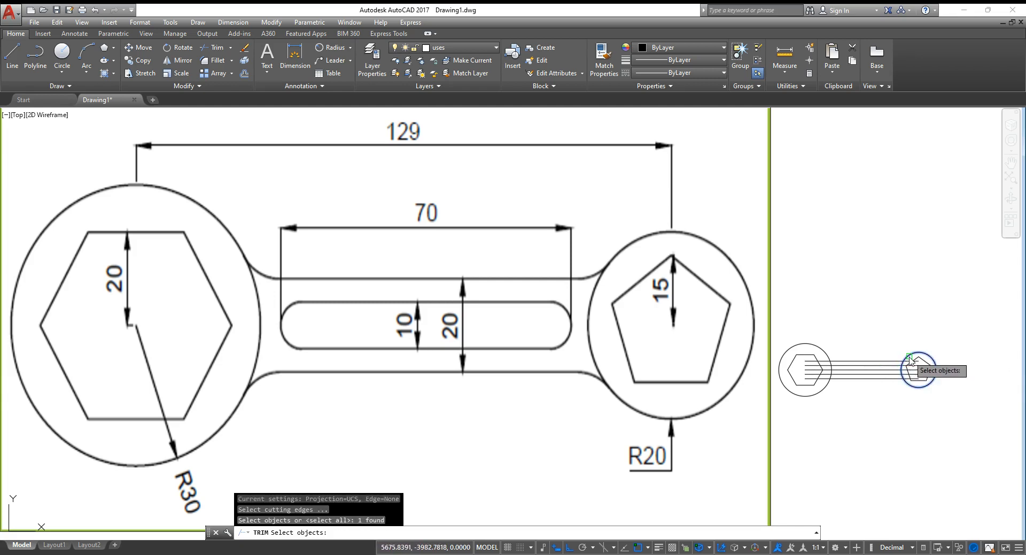
key(Return)
click(925, 394)
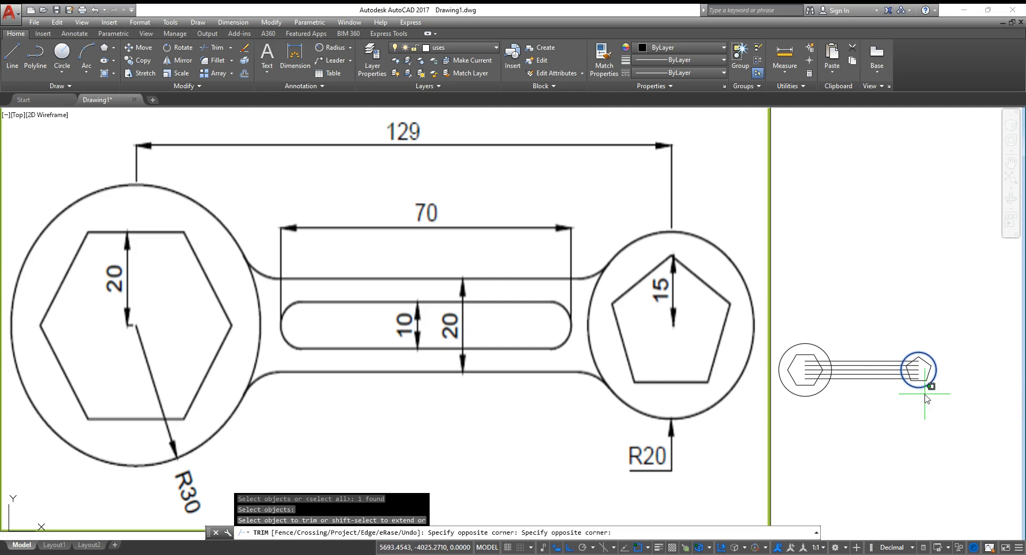
click(912, 353)
key(Return)
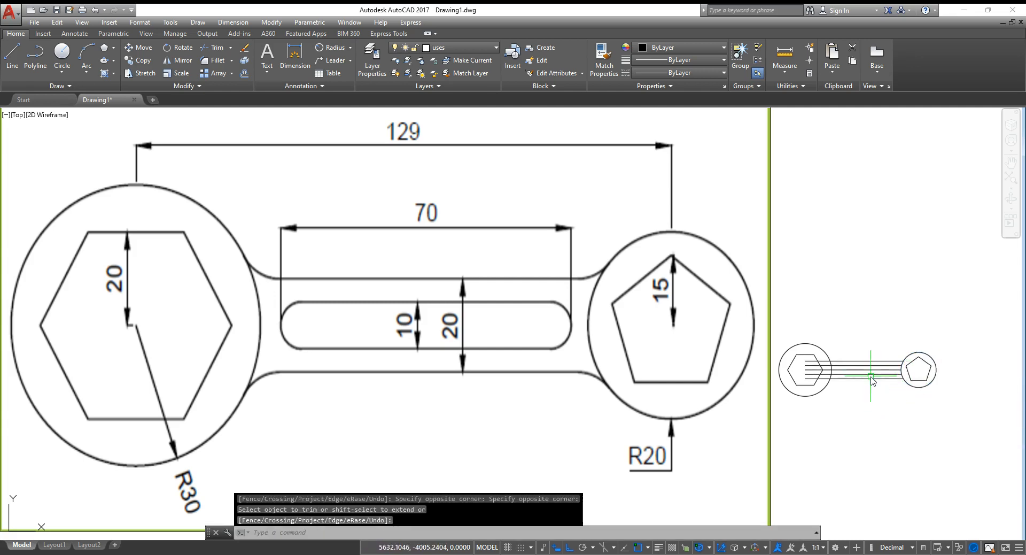
Step: Try to trim the horizontal lines inside the large circle with a crossing window, and undo the trim
text(tr)
key(Return)
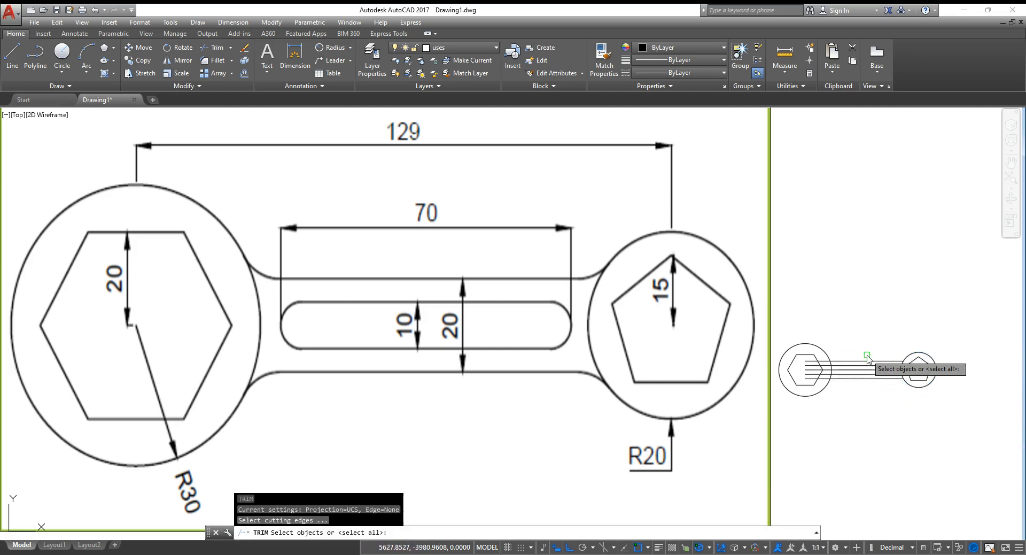
click(825, 353)
key(Return)
click(841, 410)
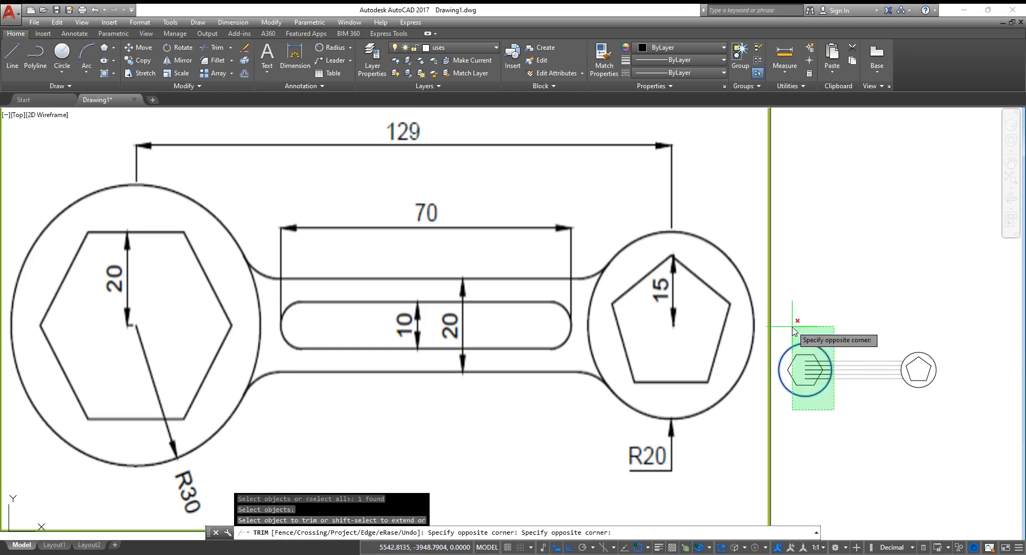
click(793, 331)
key(ctrl+z)
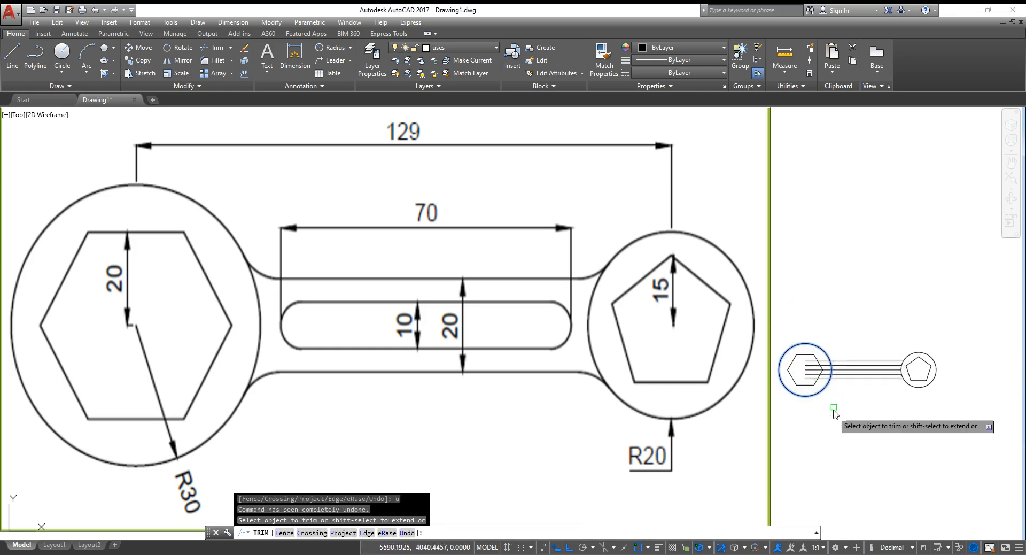
click(803, 354)
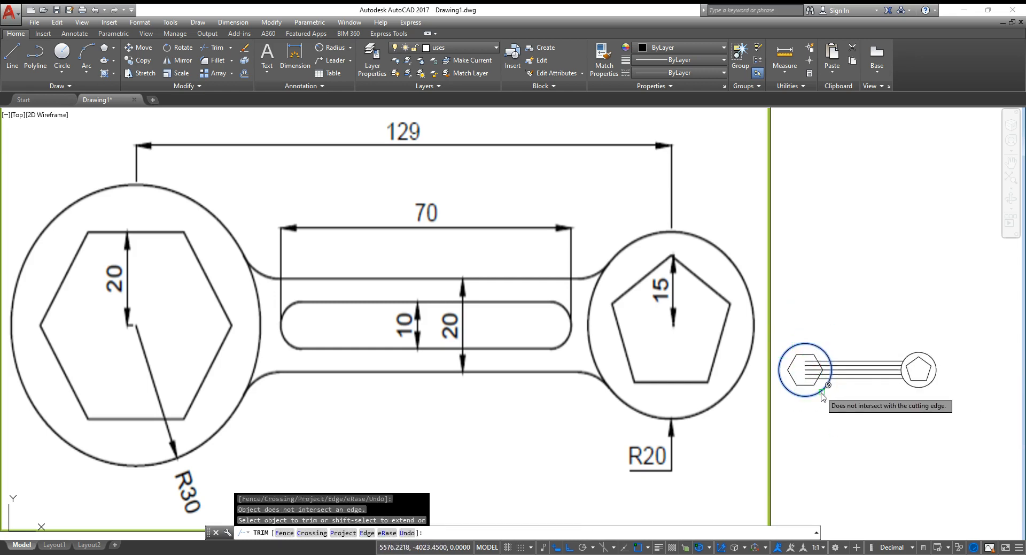
click(818, 366)
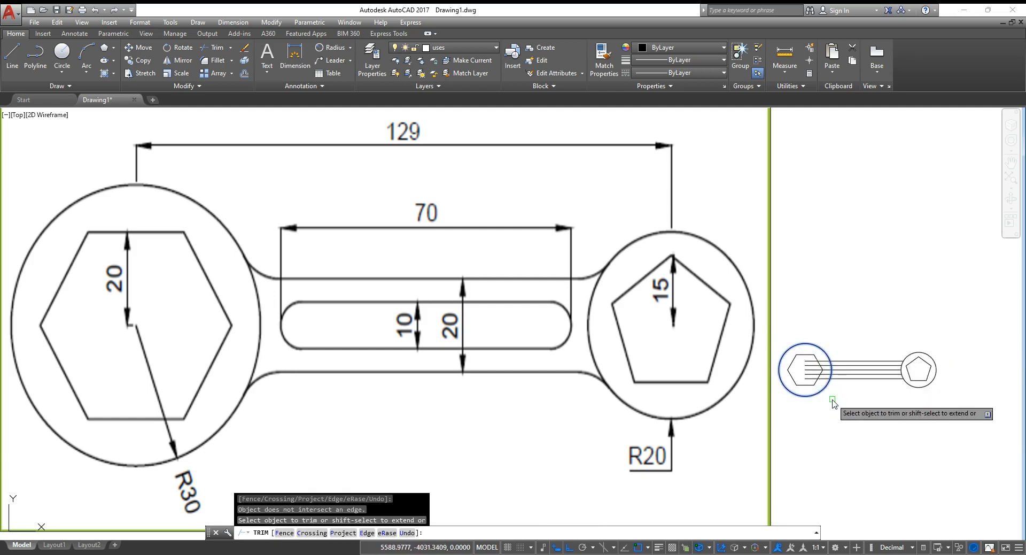
key(Escape)
Step: Trim away the portions of the five horizontal lines inside the large circle, using that circle as cutting edge
text(tr)
key(Return)
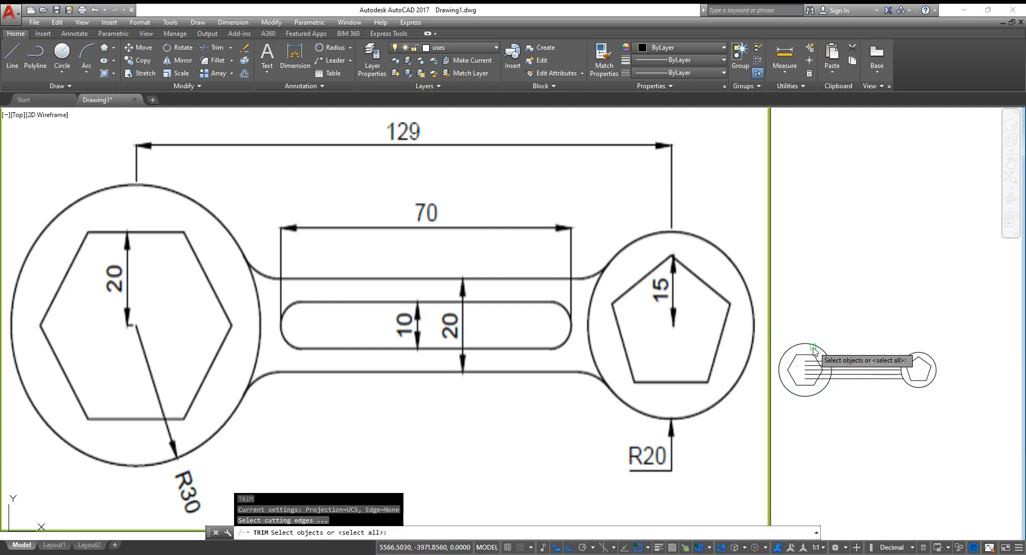
click(812, 347)
key(Return)
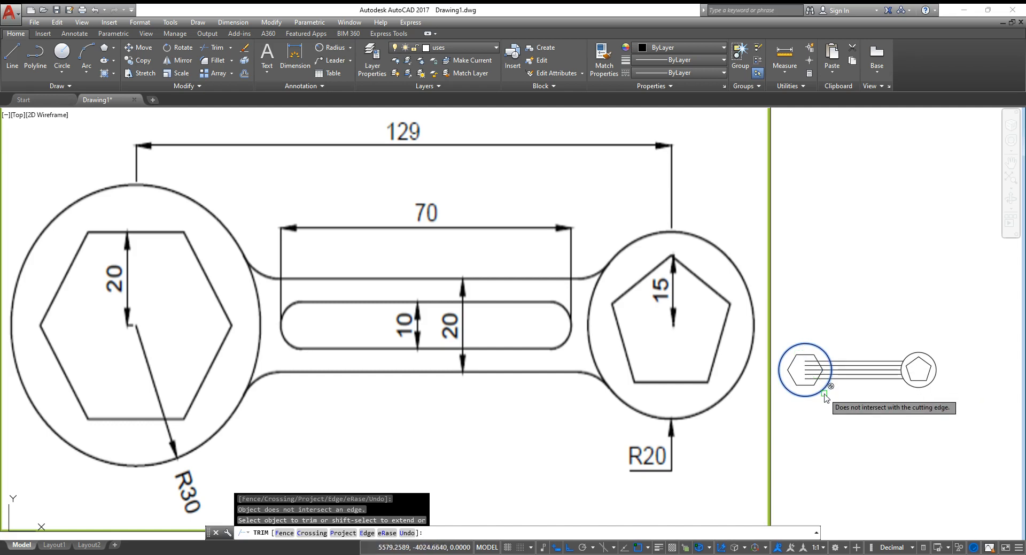
click(796, 351)
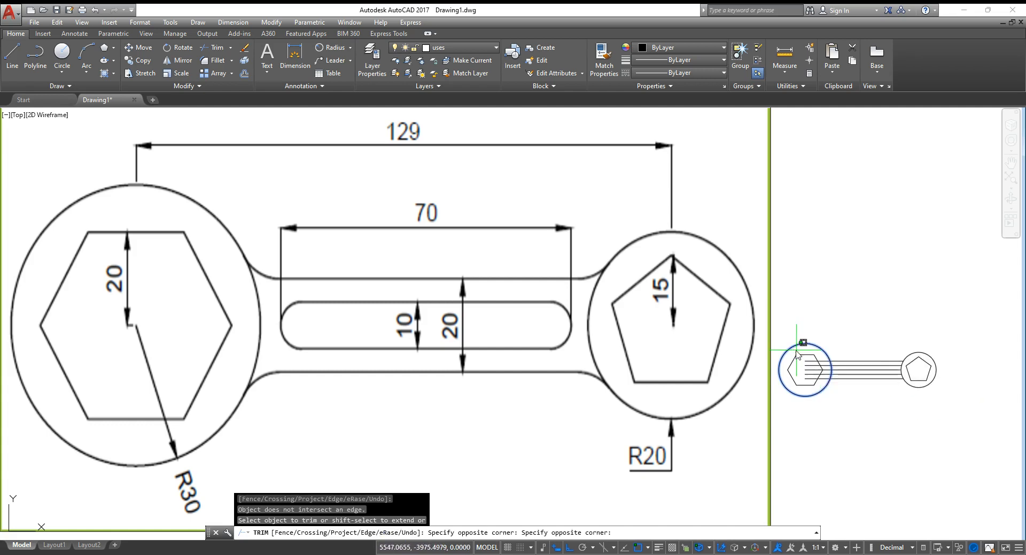
click(827, 402)
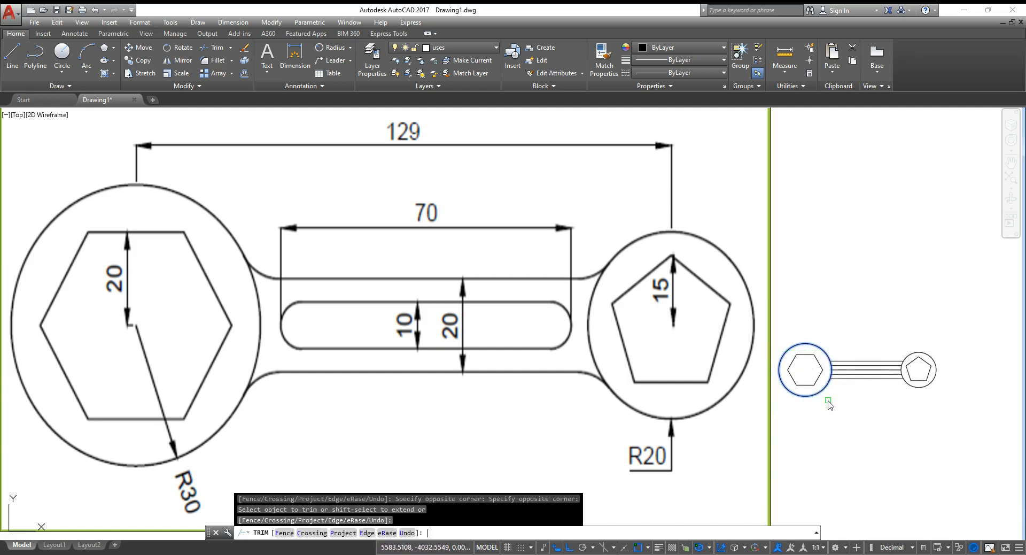
key(Escape)
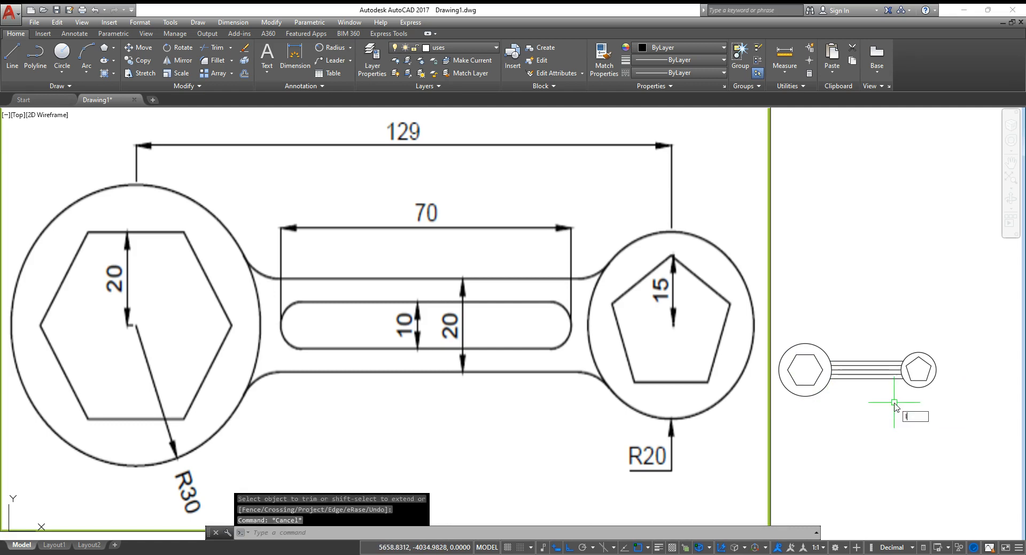
Step: Draw a vertical line upward from the midpoint of the handle's centre line, extending past the upper edge
key(Return)
click(871, 370)
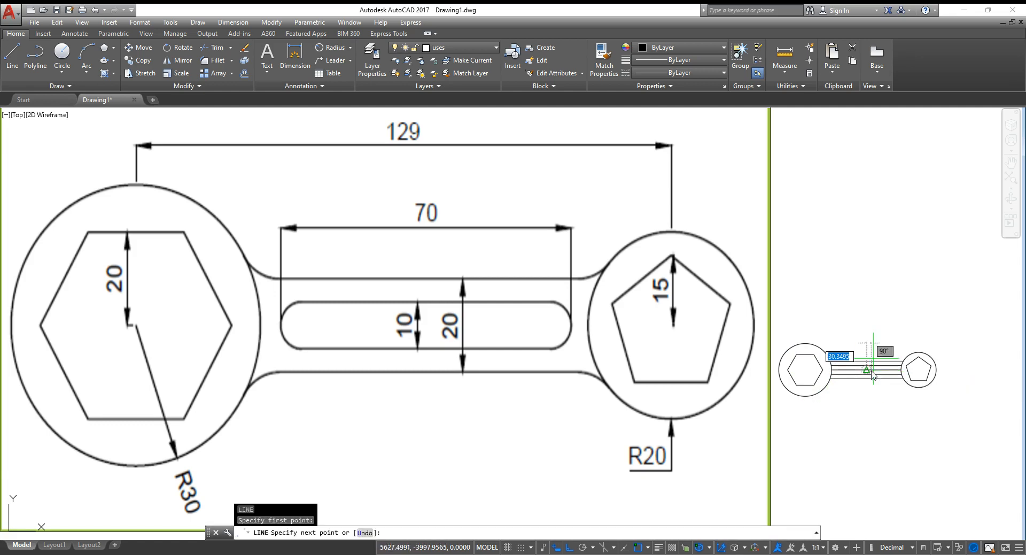
click(867, 322)
key(Return)
Step: Offset the vertical midline by 35 to both sides to mark the slot's two ends
text(o)
key(Return)
text(3)
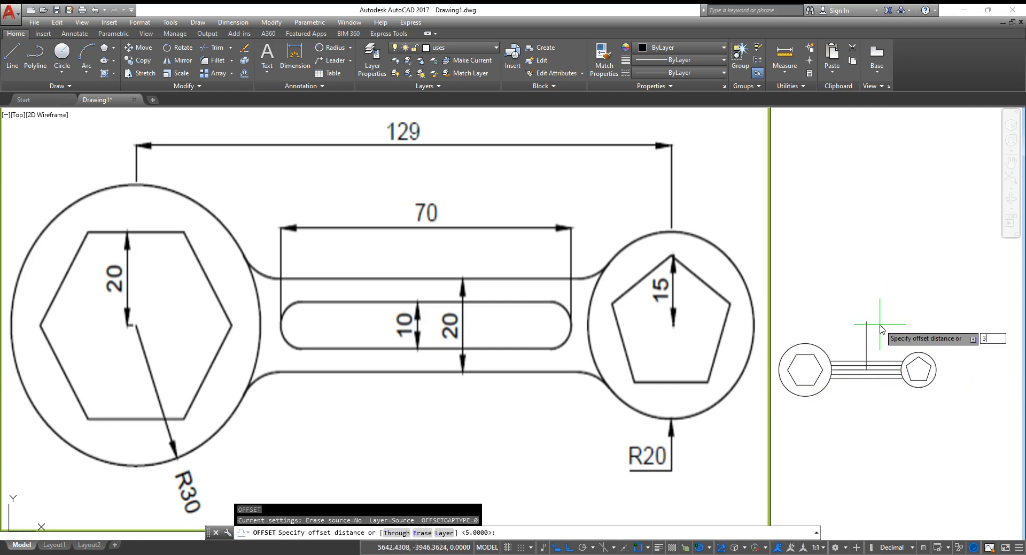
text(5)
key(Return)
click(867, 350)
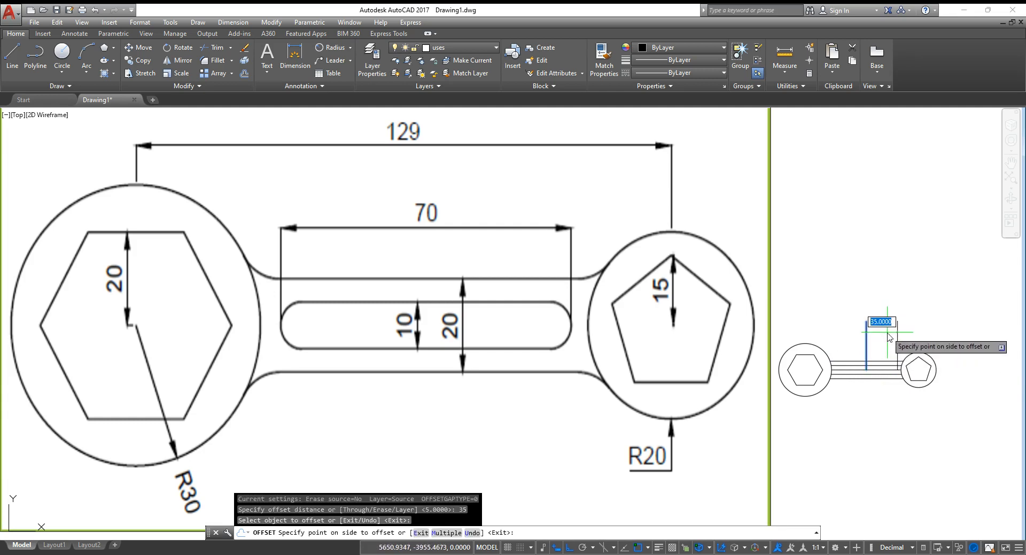
click(888, 337)
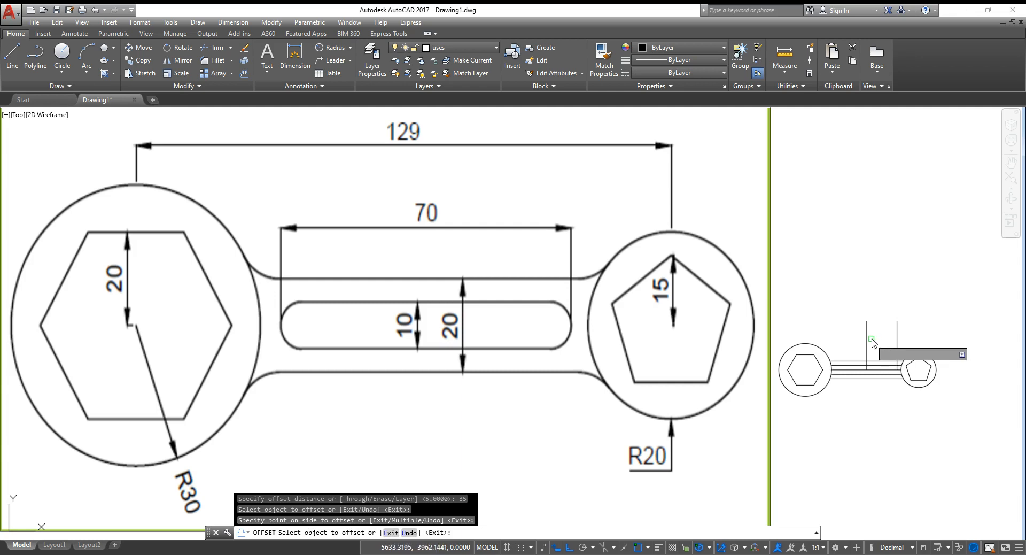
click(867, 346)
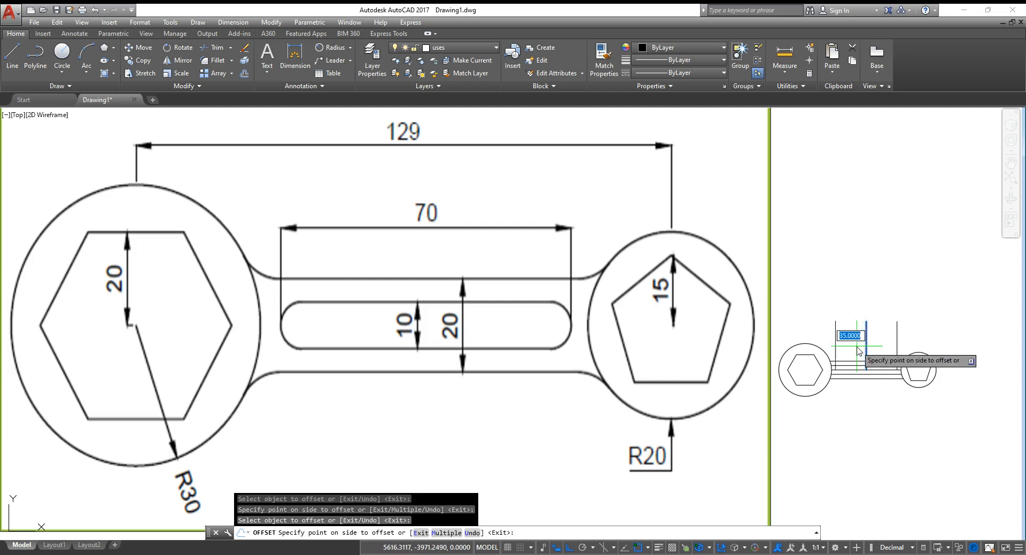
click(859, 351)
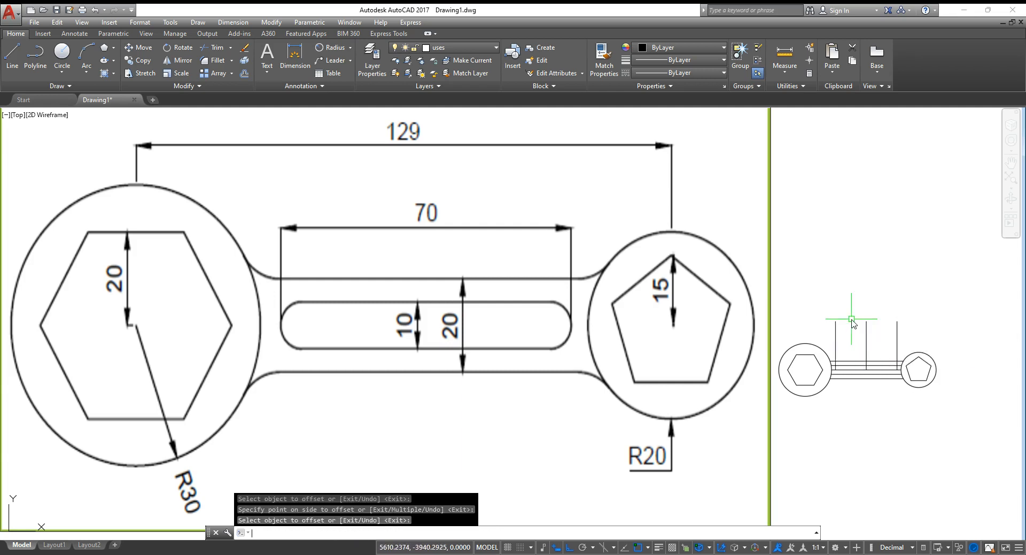
key(Return)
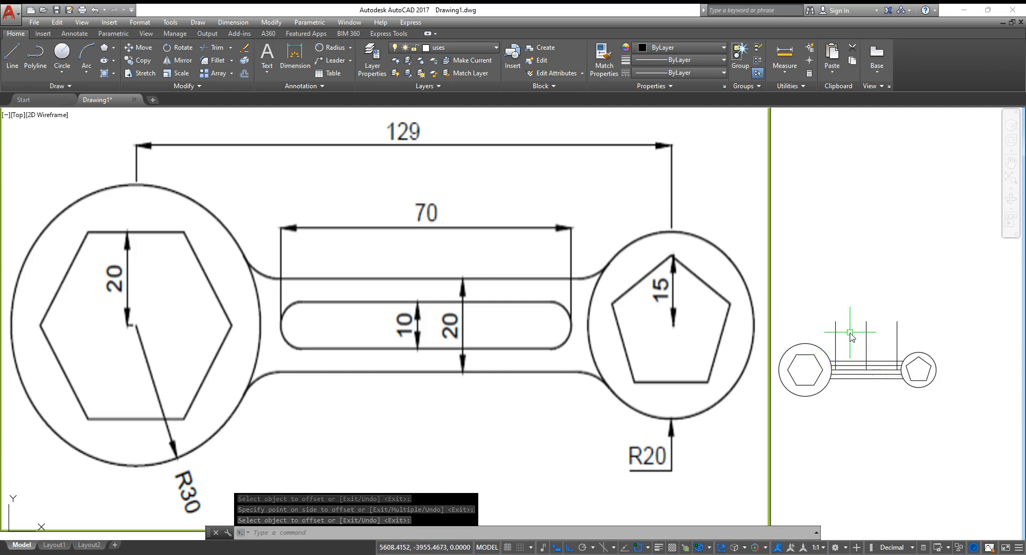
click(820, 319)
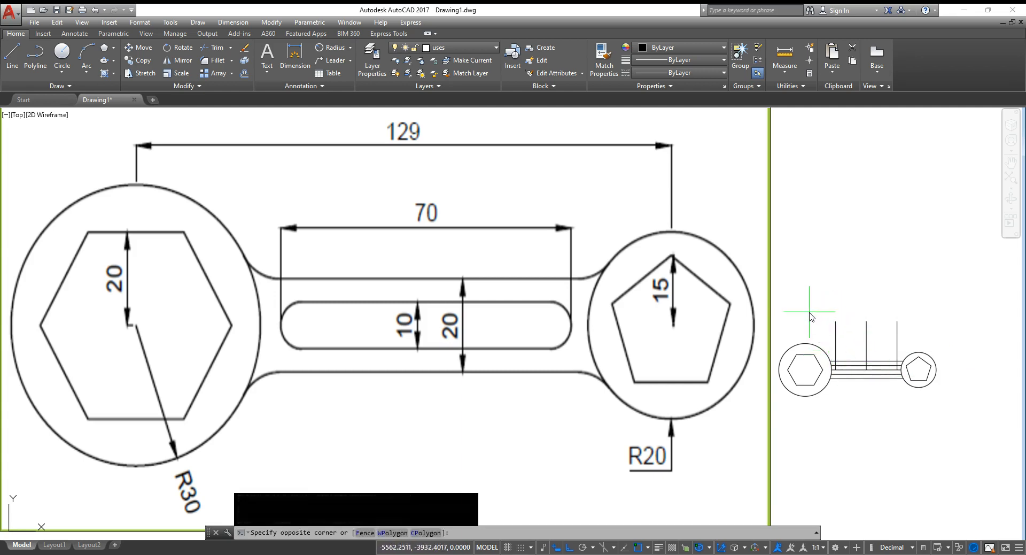
click(943, 409)
key(Escape)
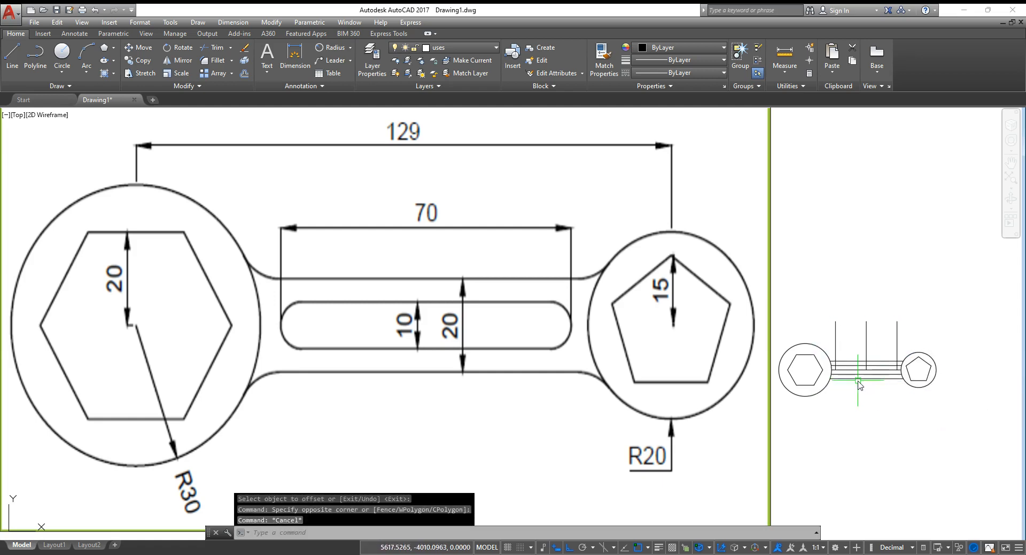
Step: Join the slot's right end line to its lower and upper lines as square corners with zero-radius fillets
text(z)
key(Return)
text(w)
key(Return)
click(800, 305)
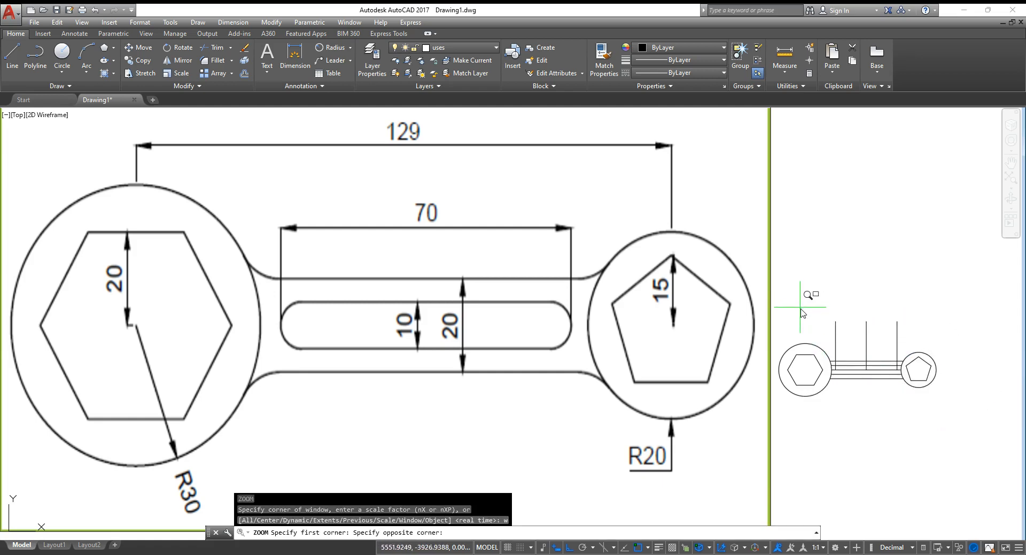
click(933, 409)
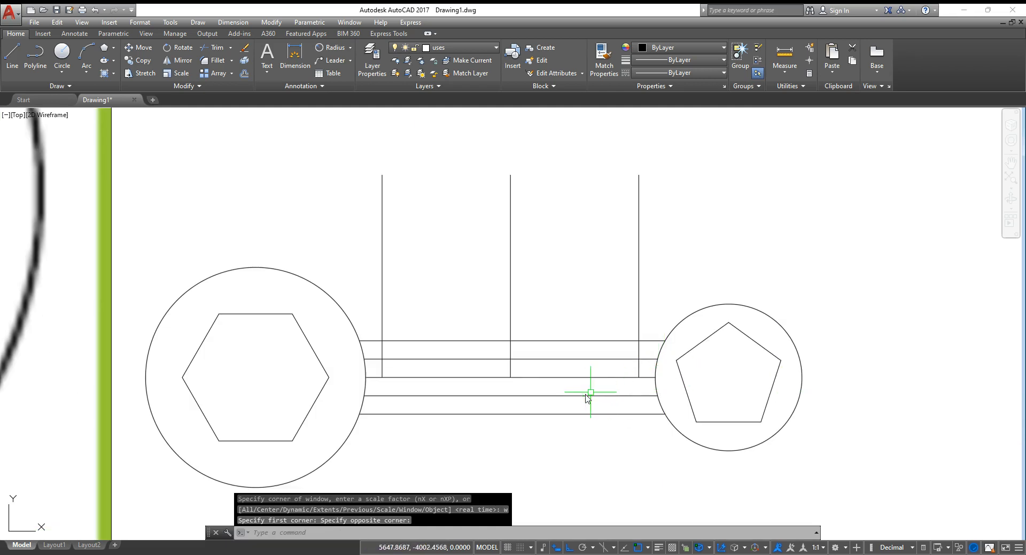
text(f)
key(Return)
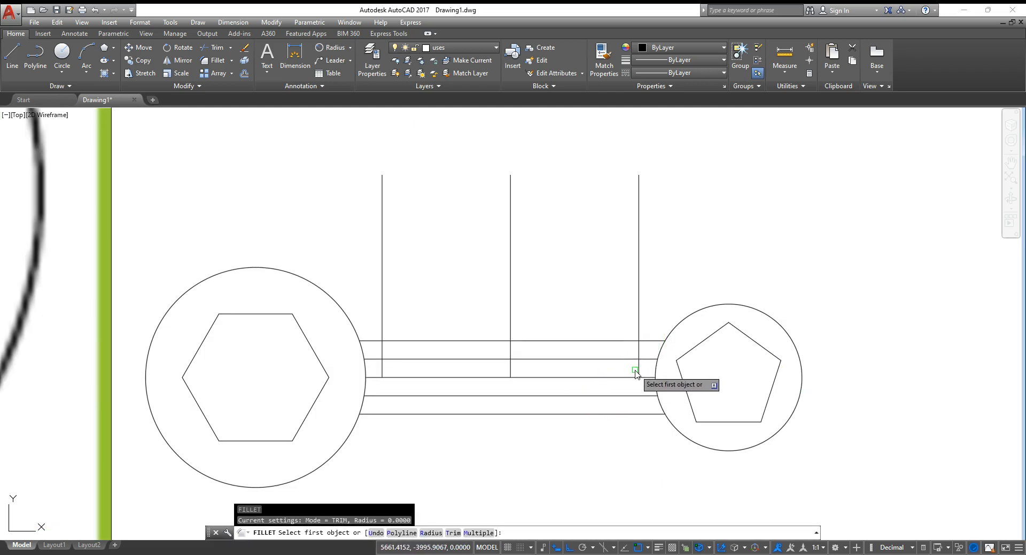
click(636, 371)
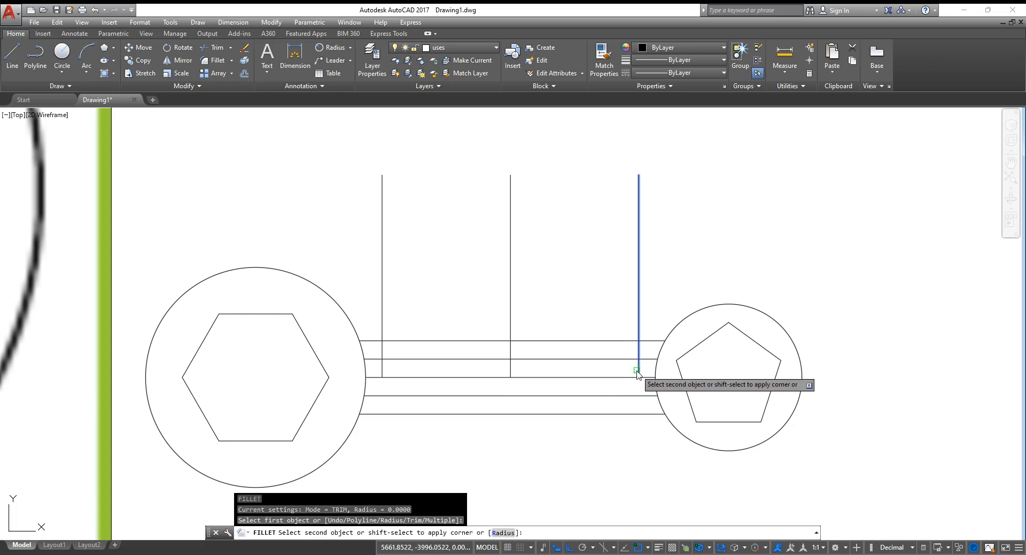
click(608, 396)
key(Return)
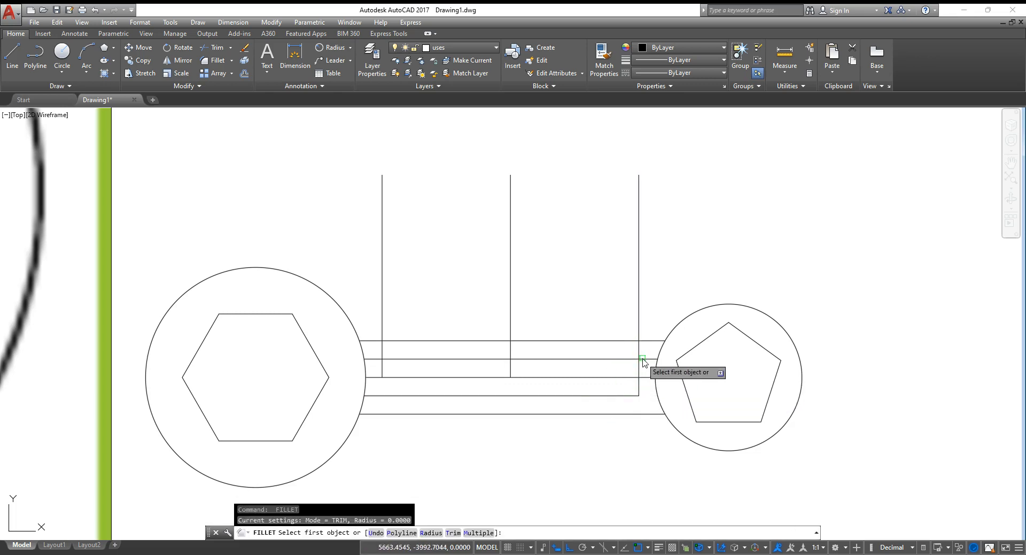
click(630, 359)
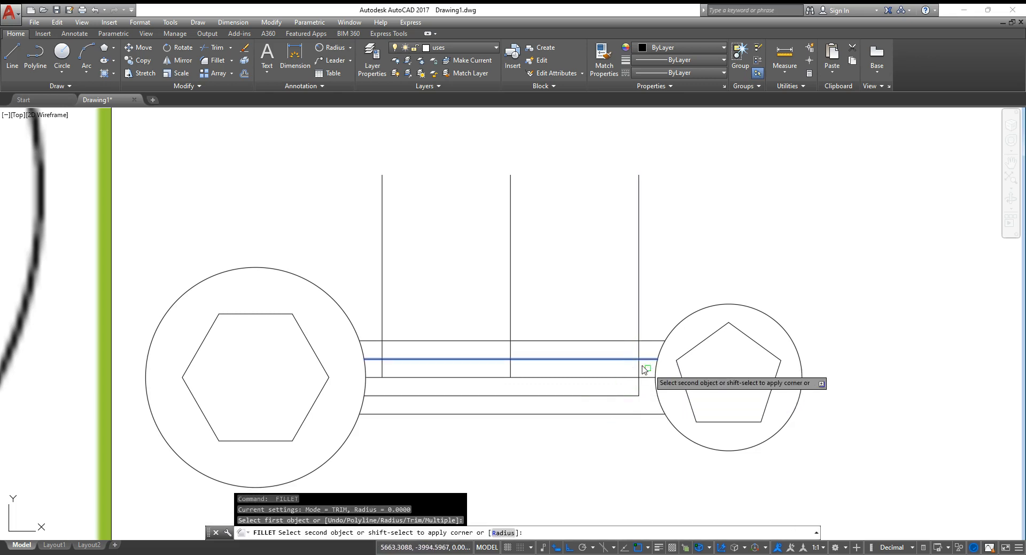
click(639, 371)
key(Return)
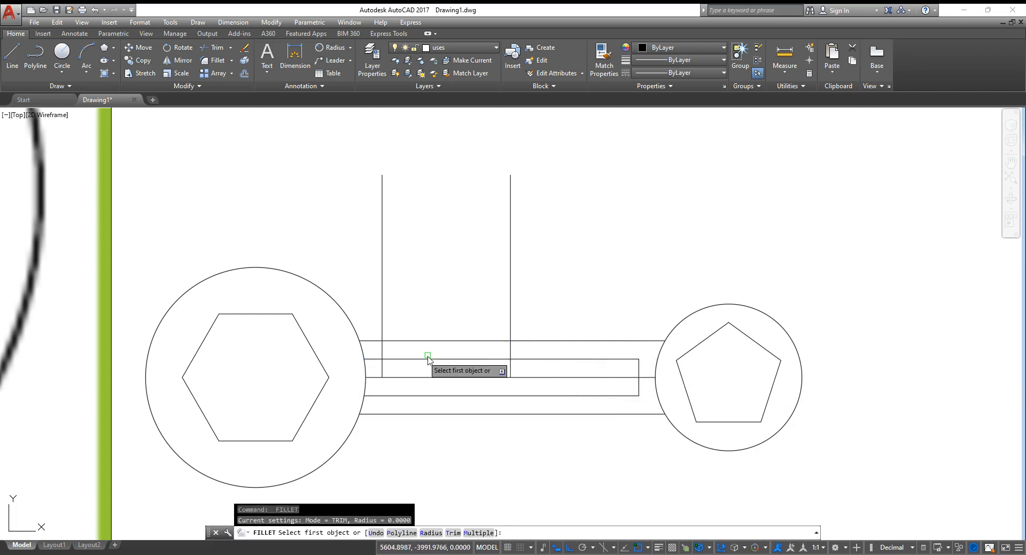
Step: Close the slot's left end by joining its end line to the upper and lower lines with zero-radius fillets
click(400, 359)
click(383, 369)
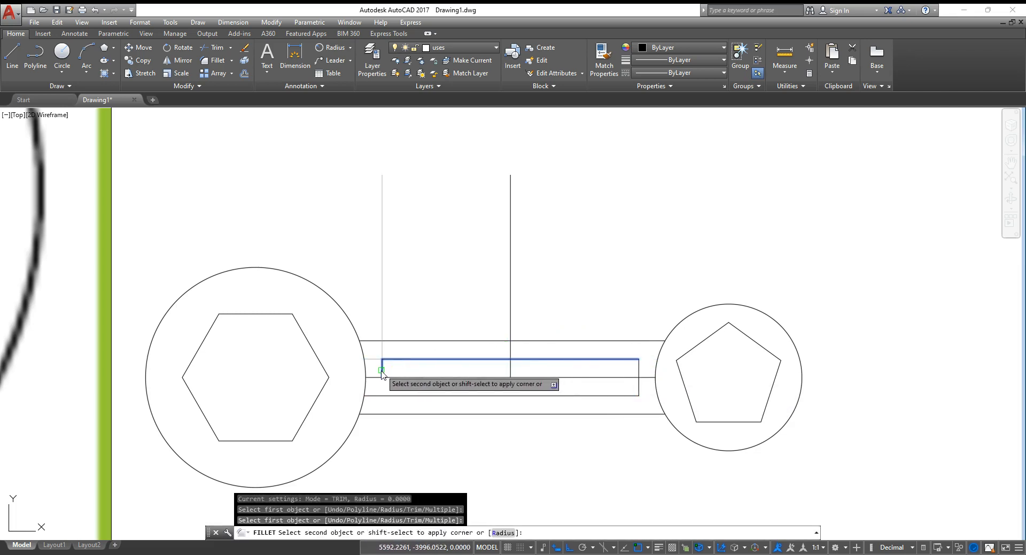
key(Return)
click(383, 367)
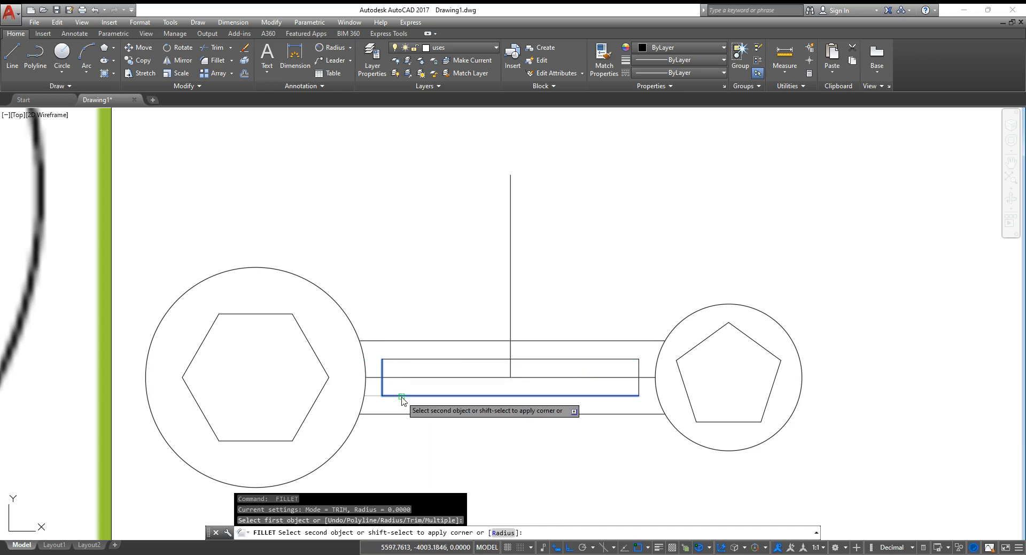
click(394, 395)
key(Return)
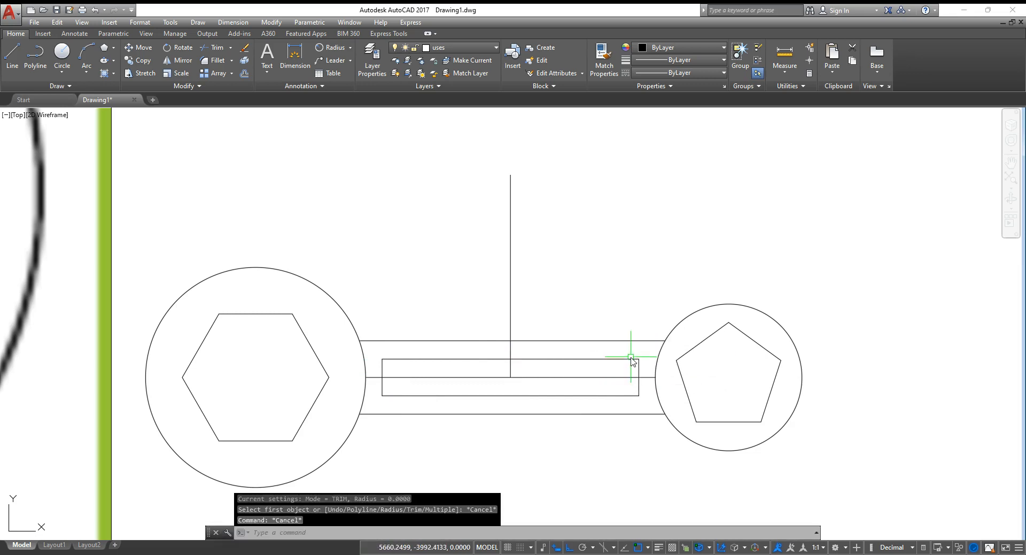
Step: Try to trim the small circle's arc between the handle's edges, and undo the trim
click(644, 342)
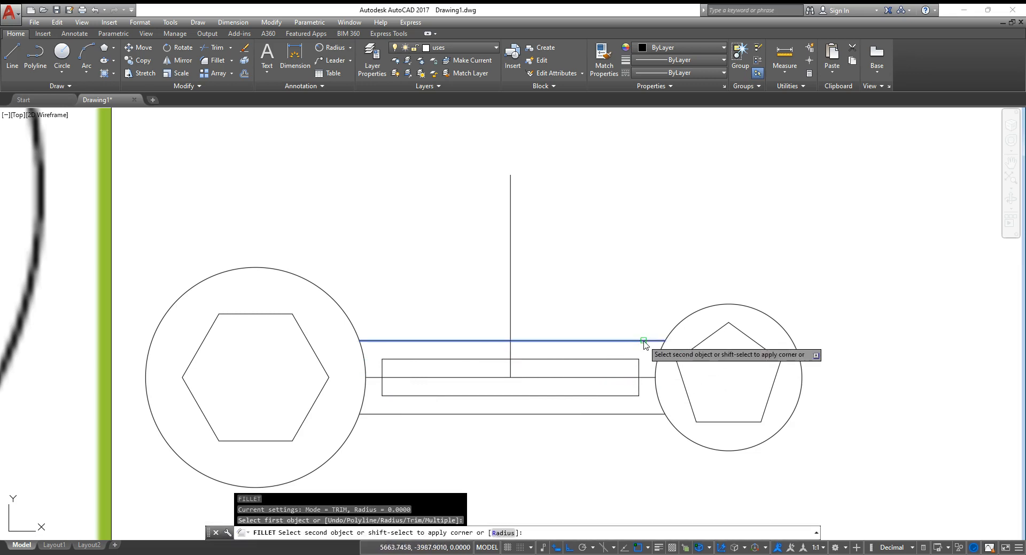
key(Escape)
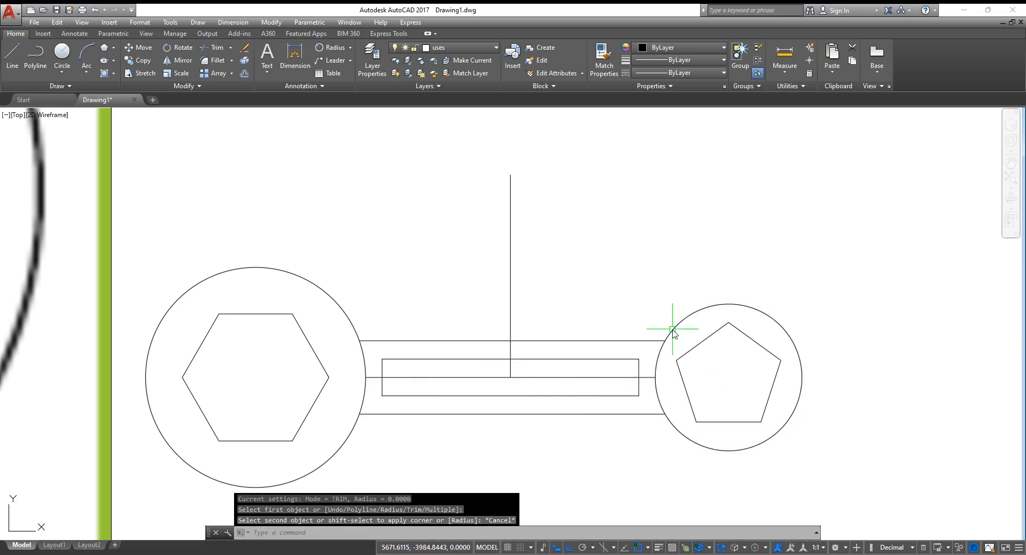
text(tr)
key(Return)
click(592, 301)
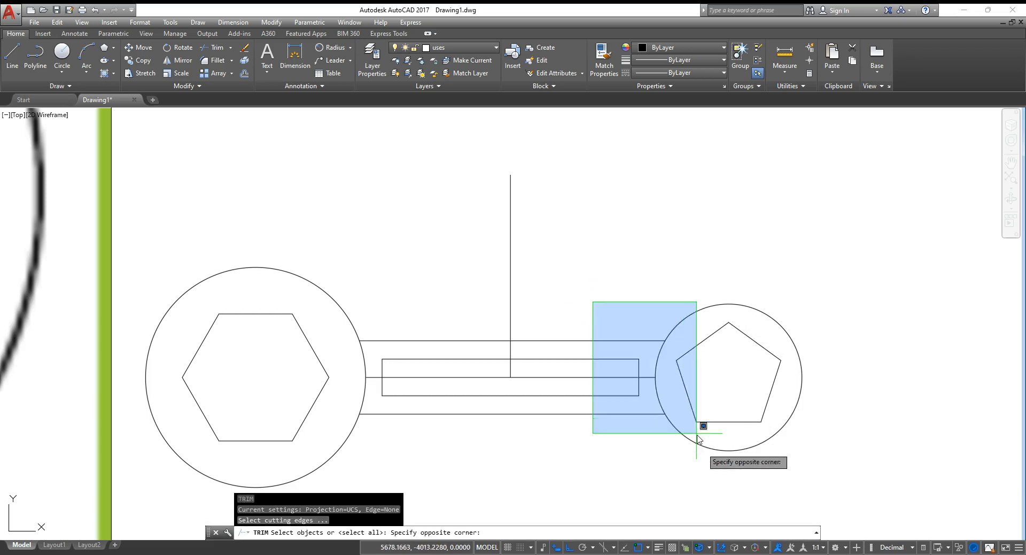
click(699, 428)
key(Return)
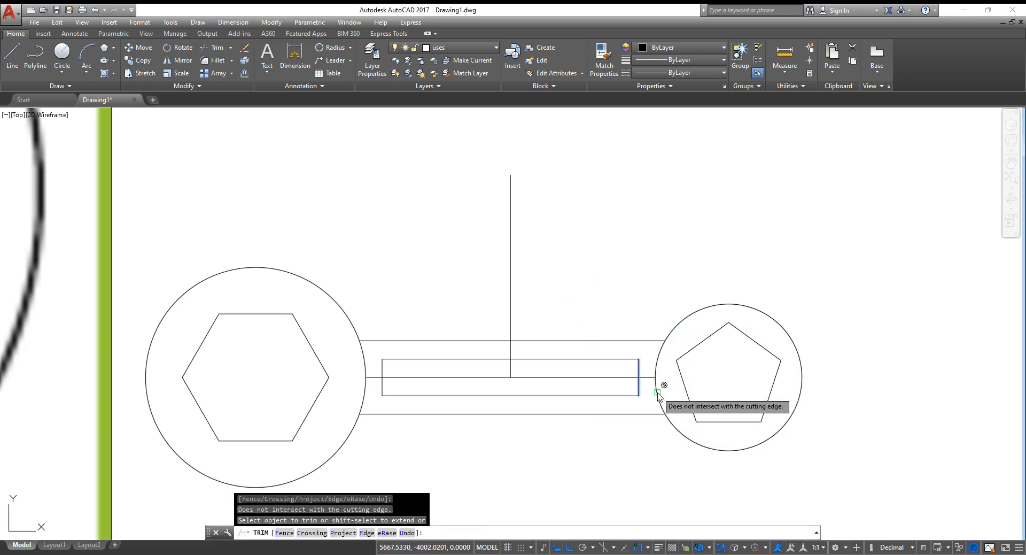
click(657, 393)
click(645, 340)
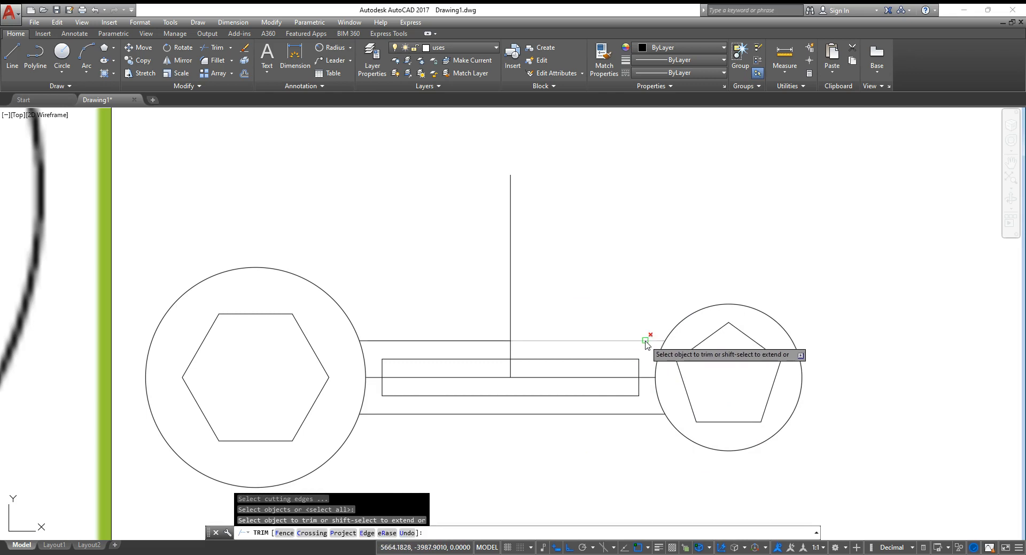
key(Escape)
text(ju)
key(Return)
key(Escape)
key(Escape)
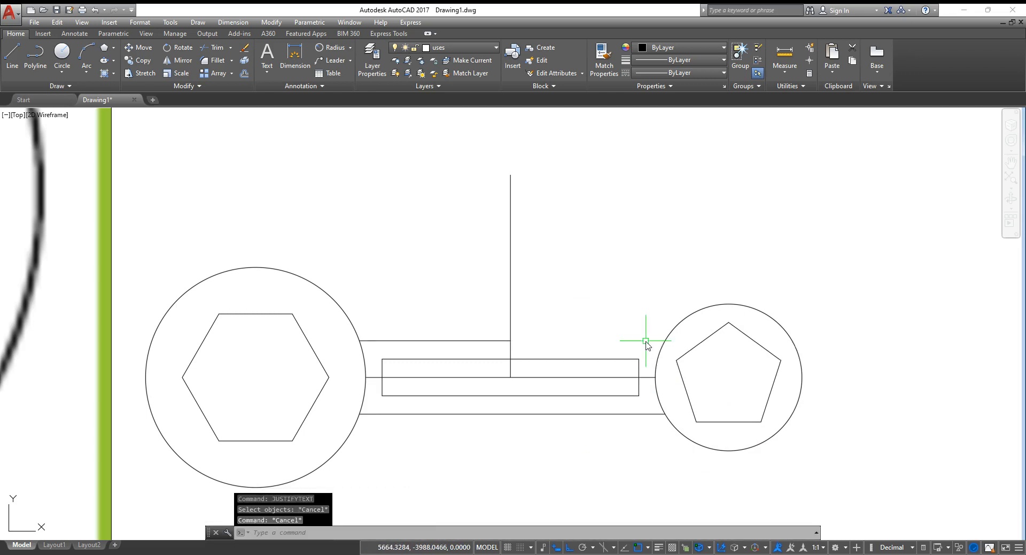
key(Return)
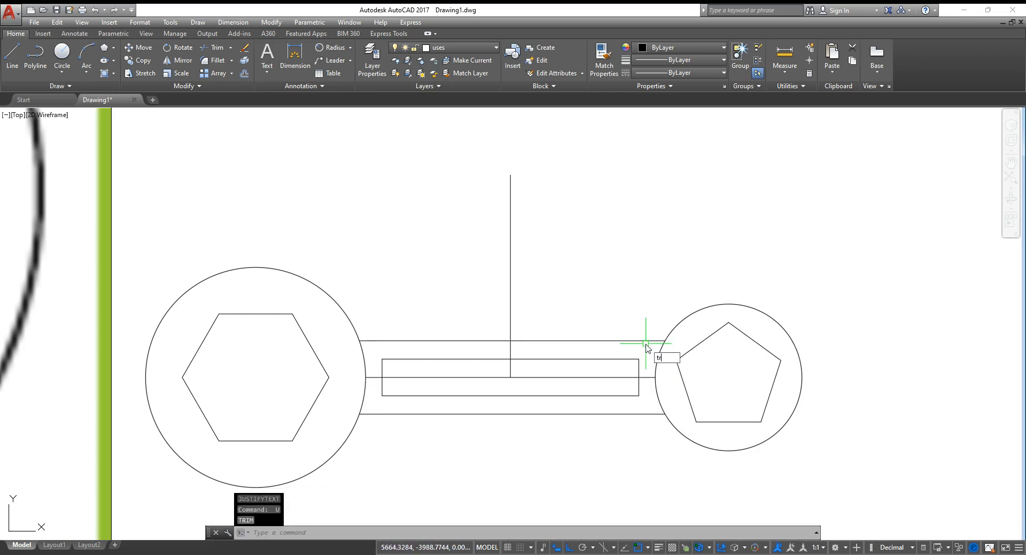
Step: Trim away the small circle's arc inside the handle, using the handle's upper and lower edges as cutting edges
key(Return)
click(642, 341)
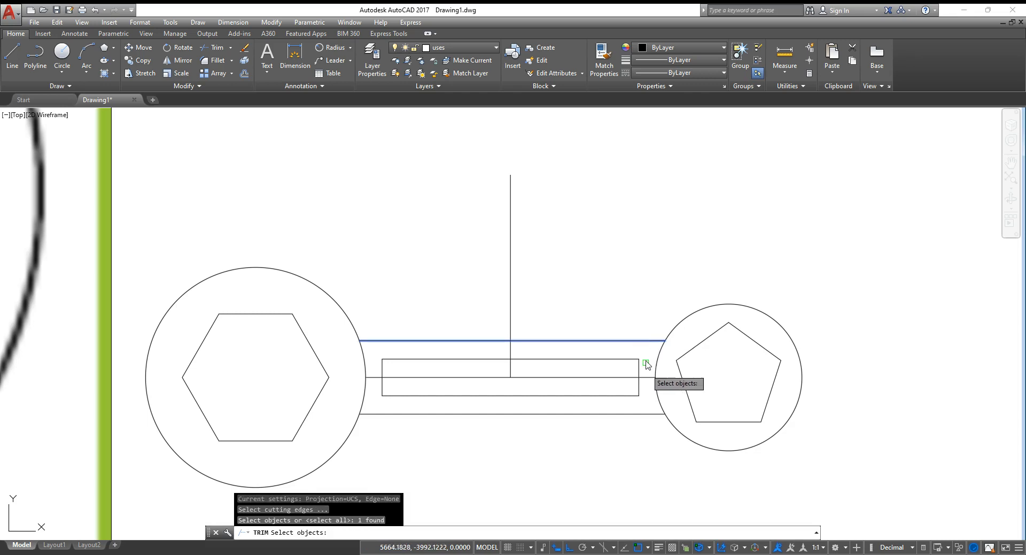
click(648, 414)
key(Return)
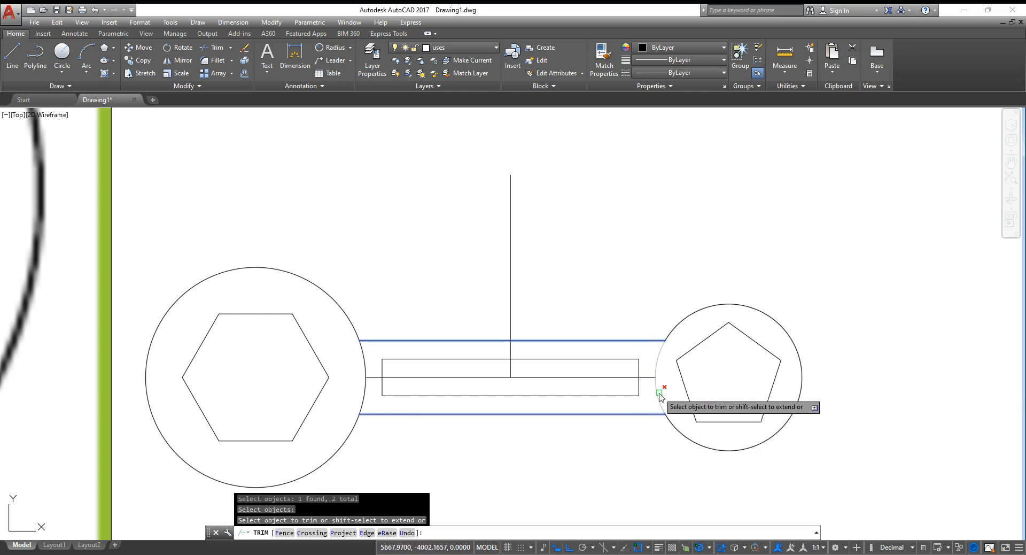
click(657, 390)
key(Return)
Step: Trim away the large circle's arc inside the handle, using the handle's upper and lower edges as cutting edges
key(Return)
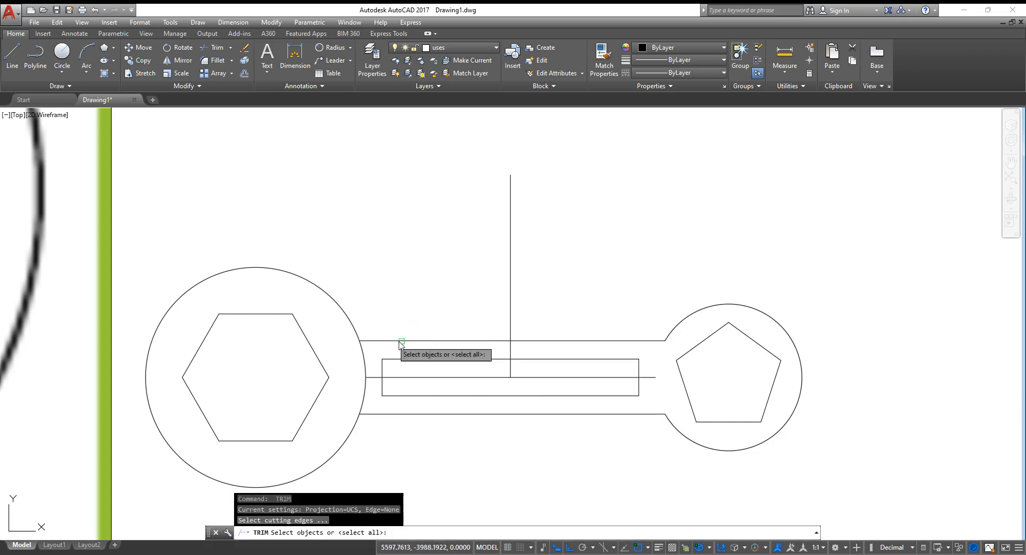
click(379, 340)
click(368, 411)
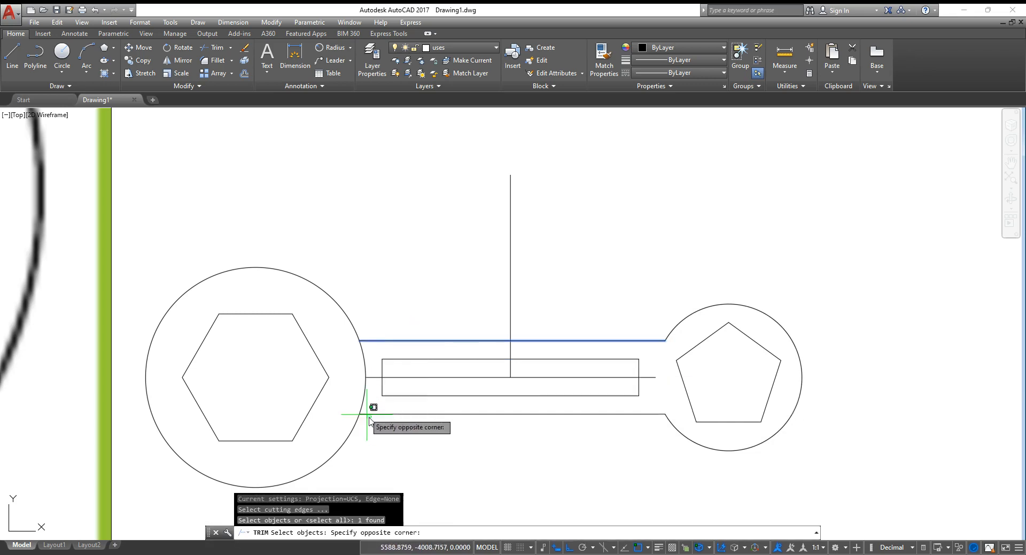
click(361, 419)
key(Return)
click(361, 400)
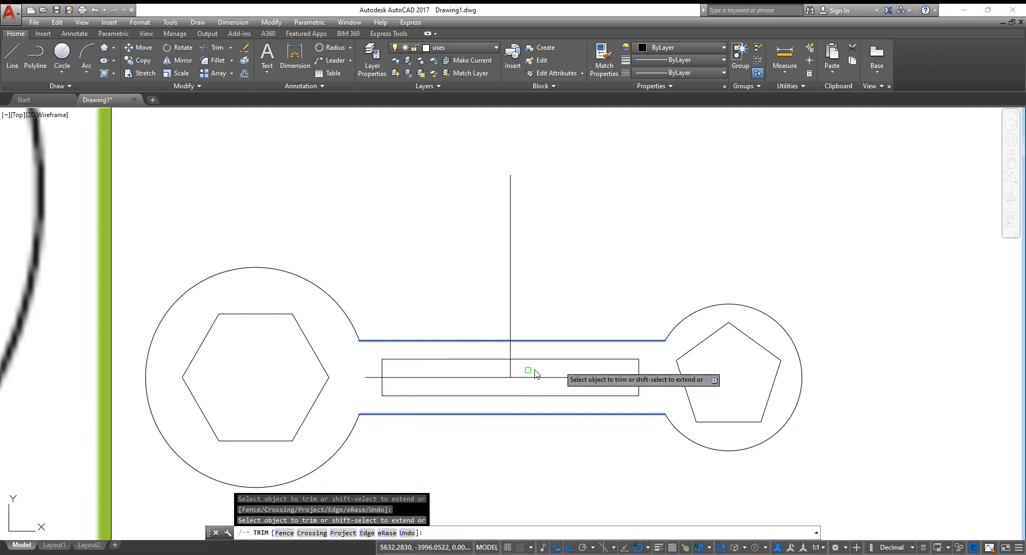
key(Return)
text(F)
key(Return)
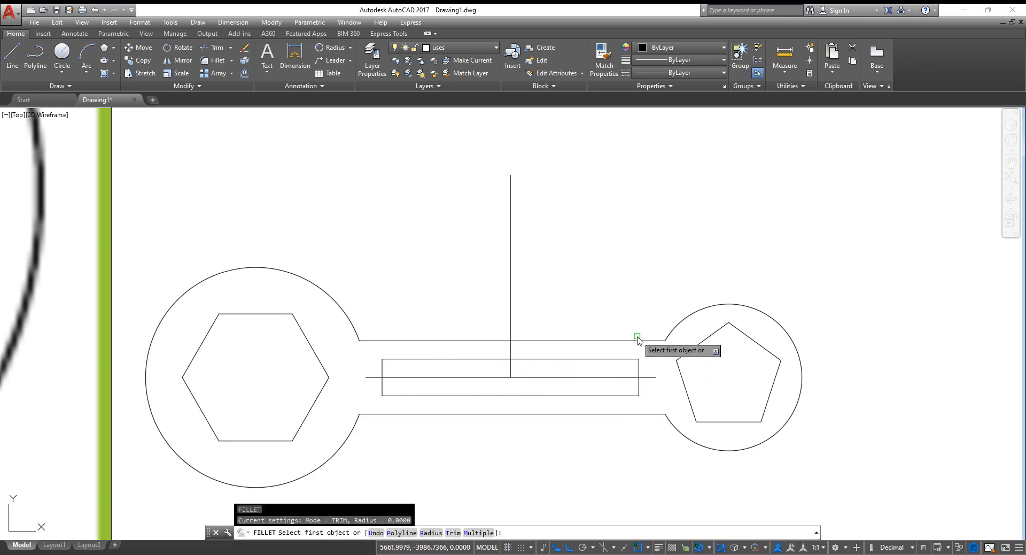
click(626, 360)
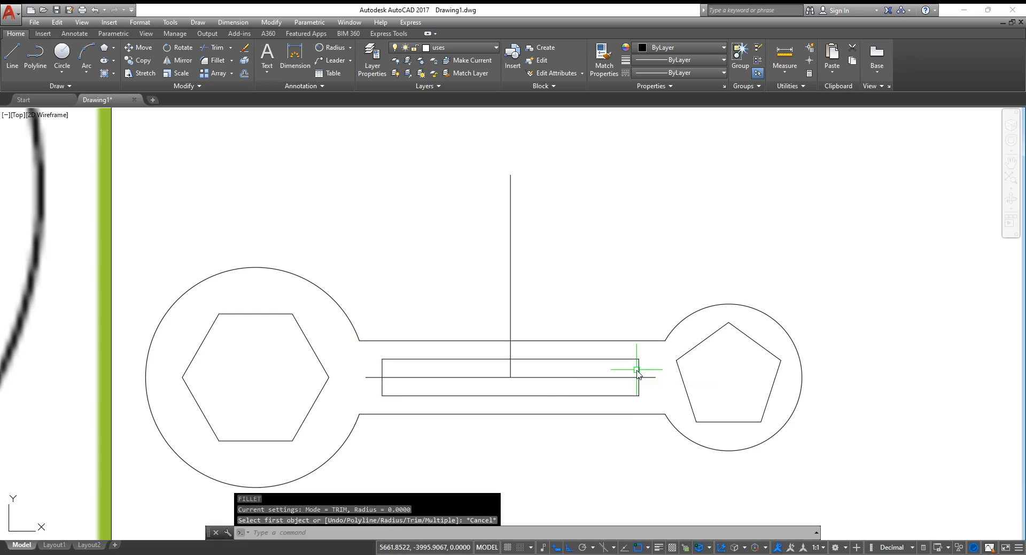
key(Escape)
key(Escape)
key(Return)
click(637, 370)
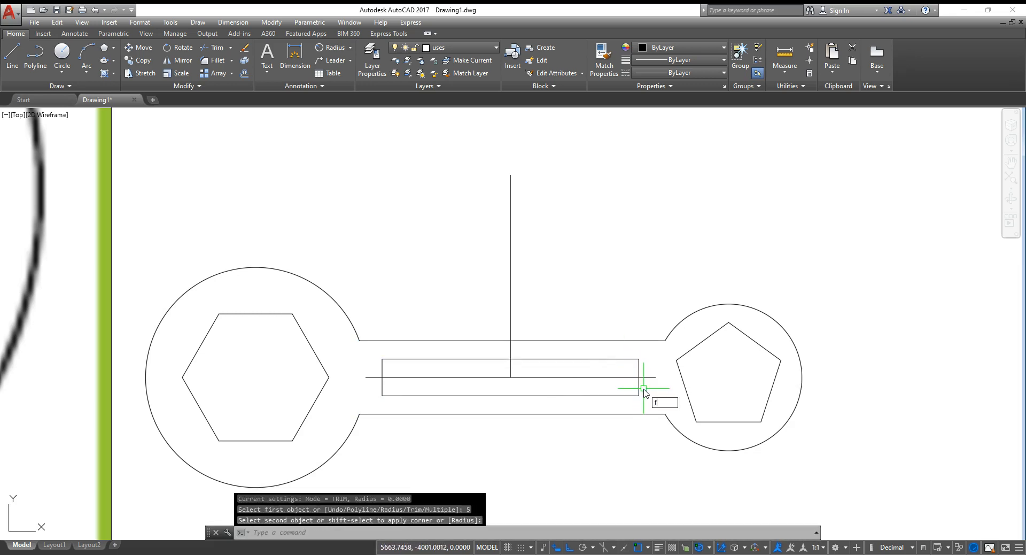
Step: Fillet the slot's lower and upper parallel lines at the right end to add a semicircular cap
text(f)
key(Return)
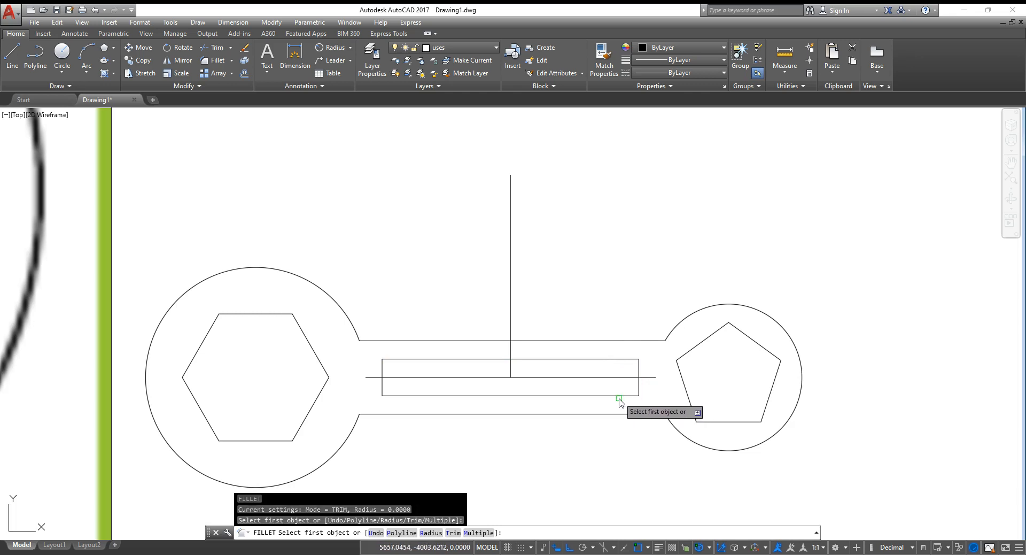
click(618, 396)
click(613, 359)
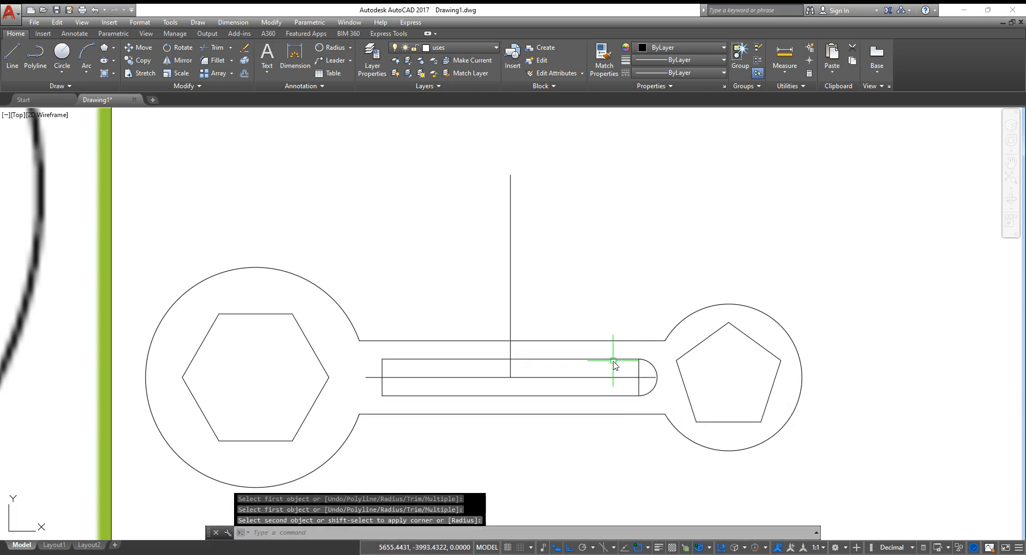
Step: Fillet the slot's upper and lower parallel lines at the left end to add a matching semicircular cap
key(Return)
click(422, 359)
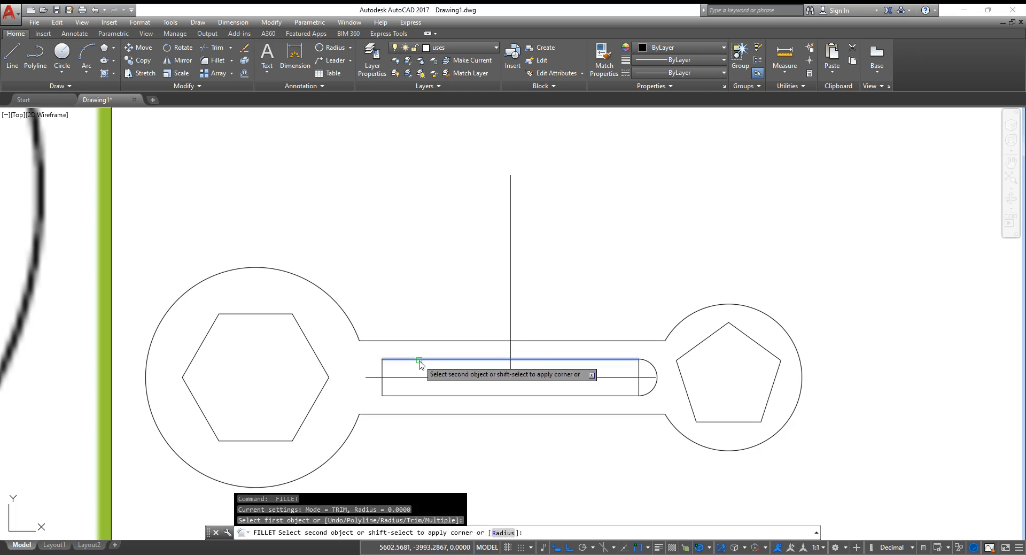
click(417, 399)
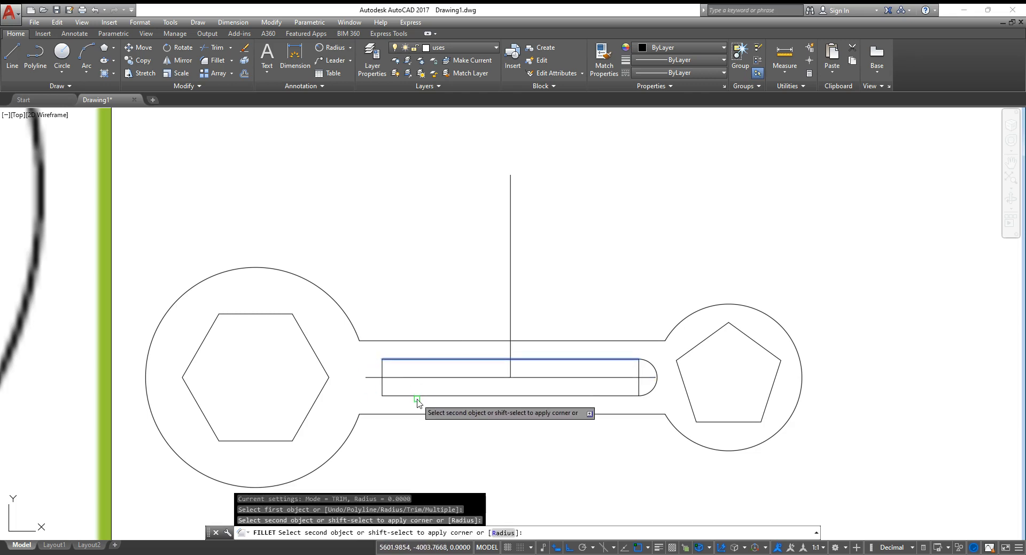
click(414, 360)
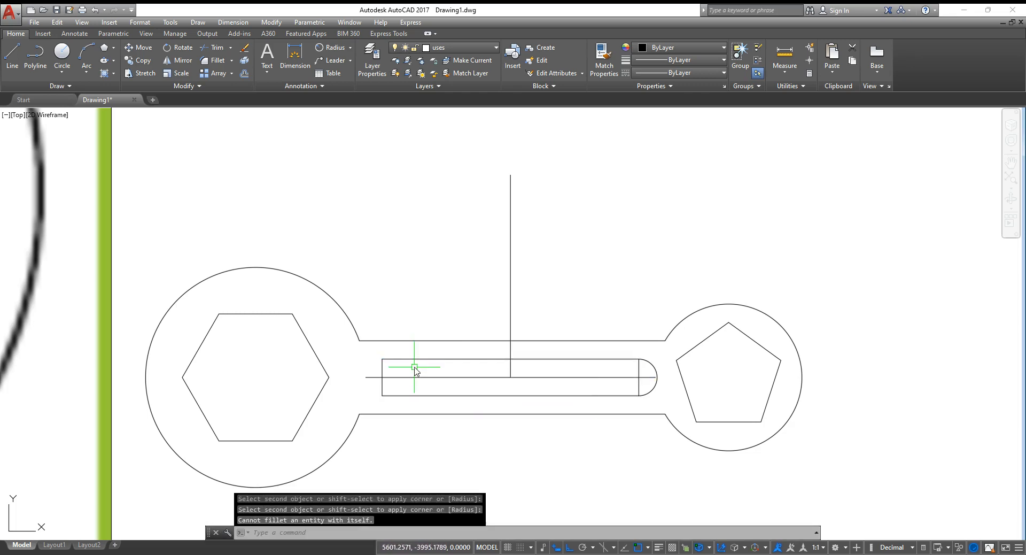
key(Return)
click(401, 359)
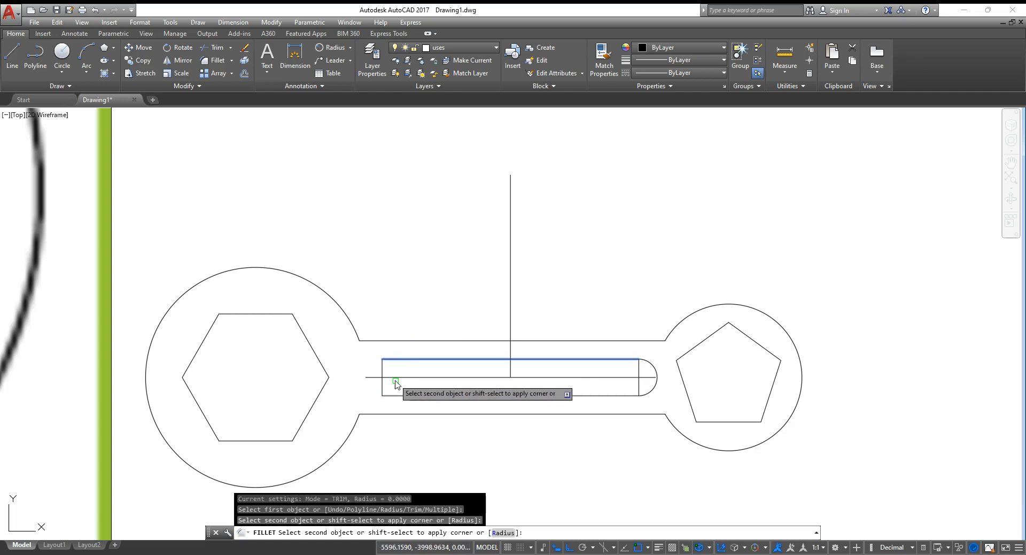
click(399, 396)
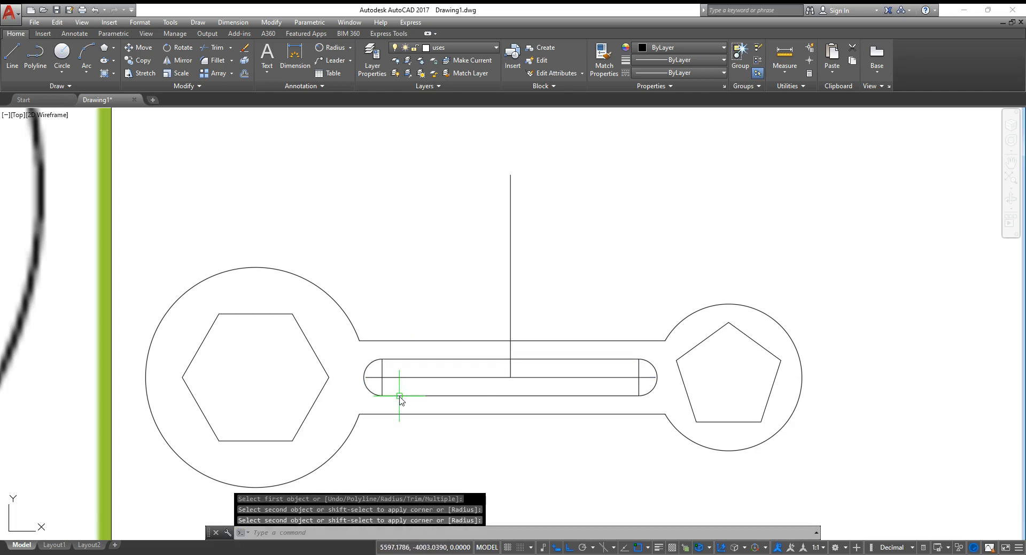
Step: Try to fillet the corner between the handle's upper edge and the large circle's arc at zero radius
key(Return)
click(381, 339)
click(353, 326)
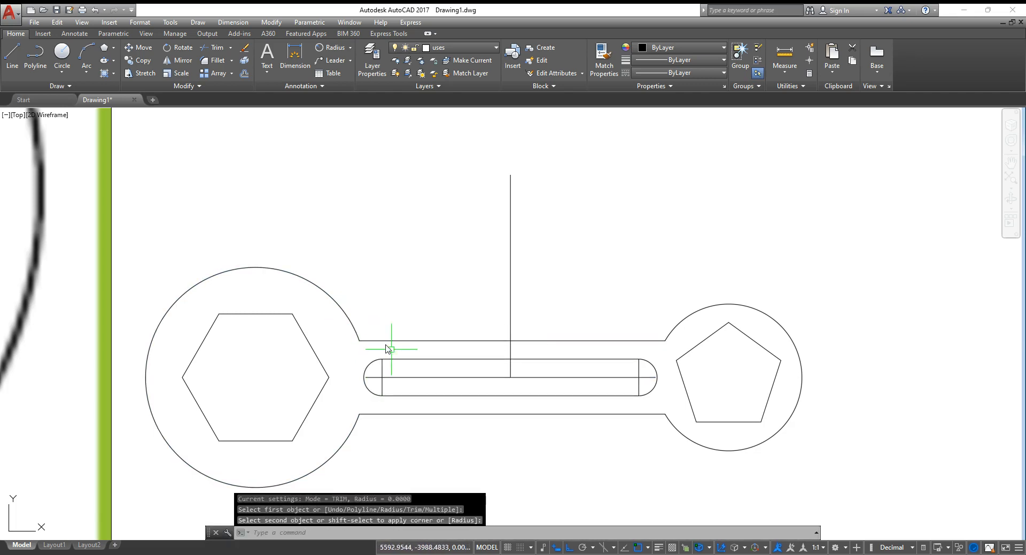
Step: Fillet the corner between the handle's upper edge and the large circle's arc with a radius of 10
key(Return)
text(r)
key(Return)
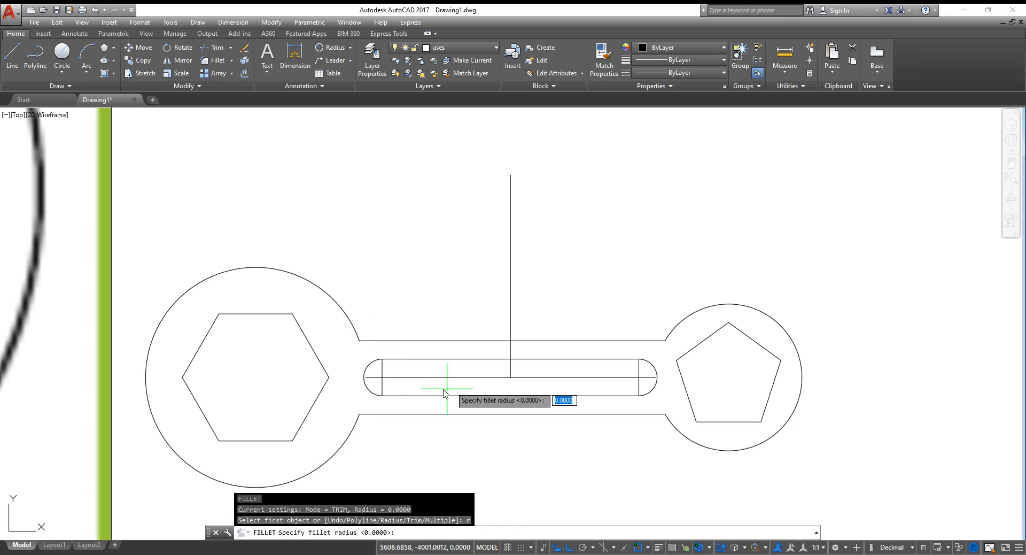
text(10)
key(Return)
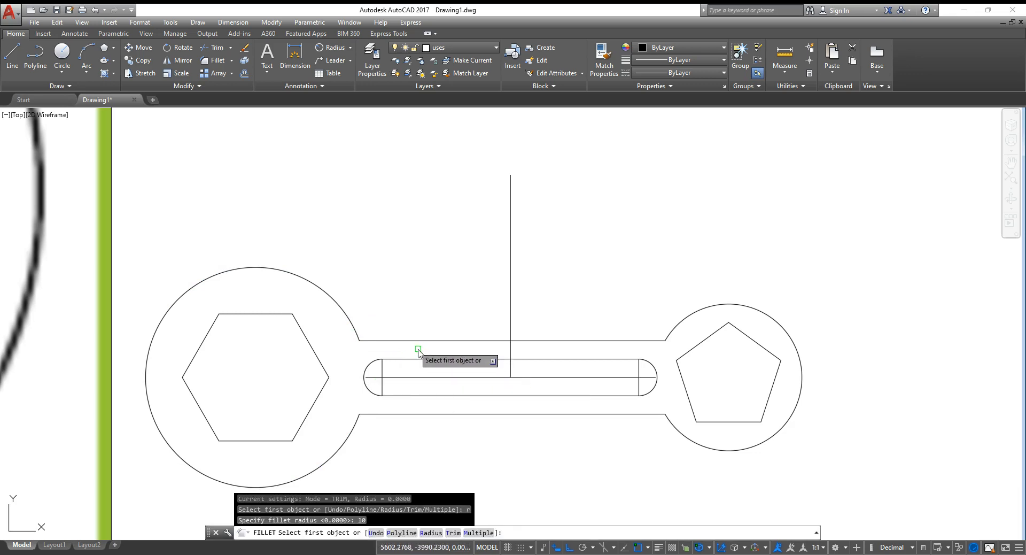
click(407, 340)
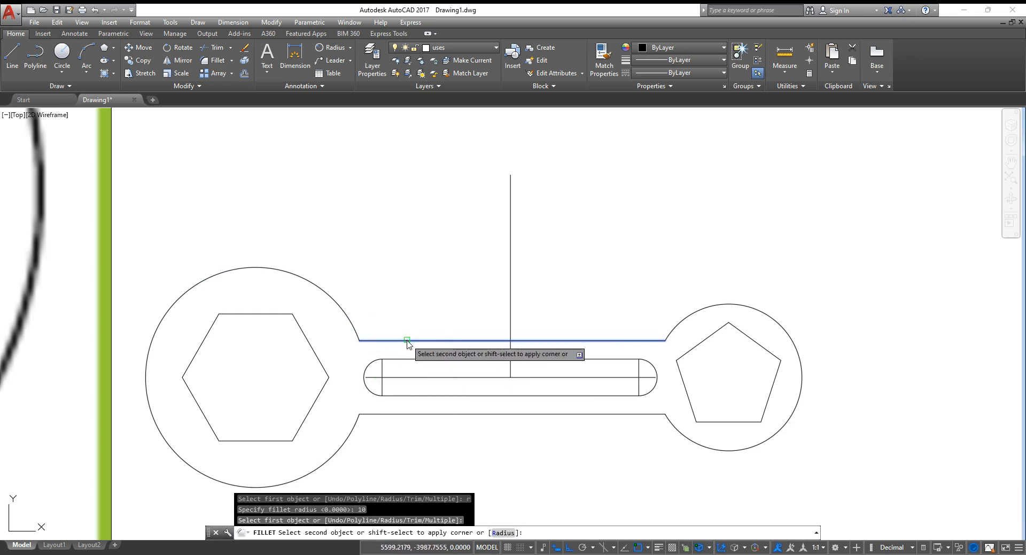
click(344, 312)
Step: Try to fillet the handle's lower edge with the small circle's upper arc at radius 10, and undo that fillet
key(Return)
click(380, 414)
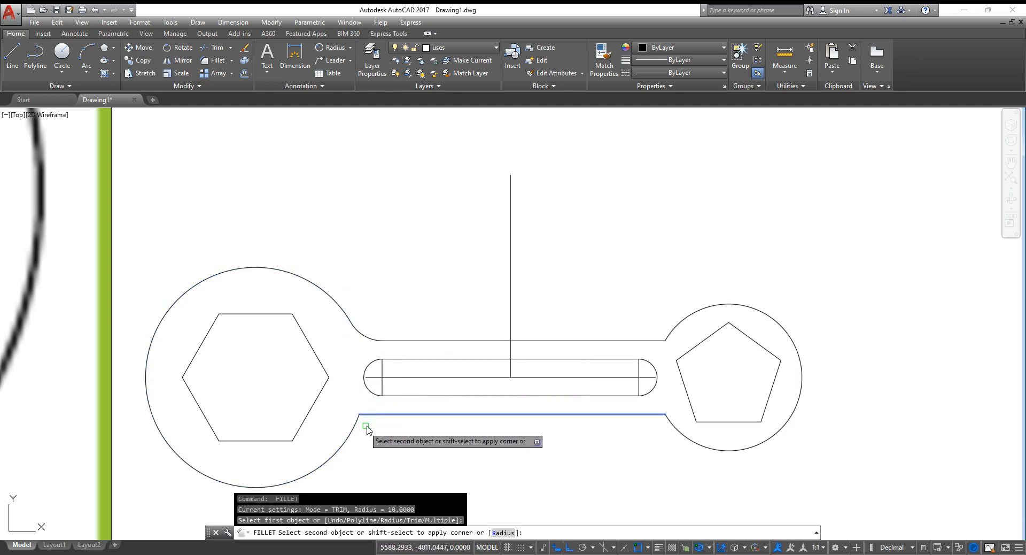
click(672, 331)
key(Escape)
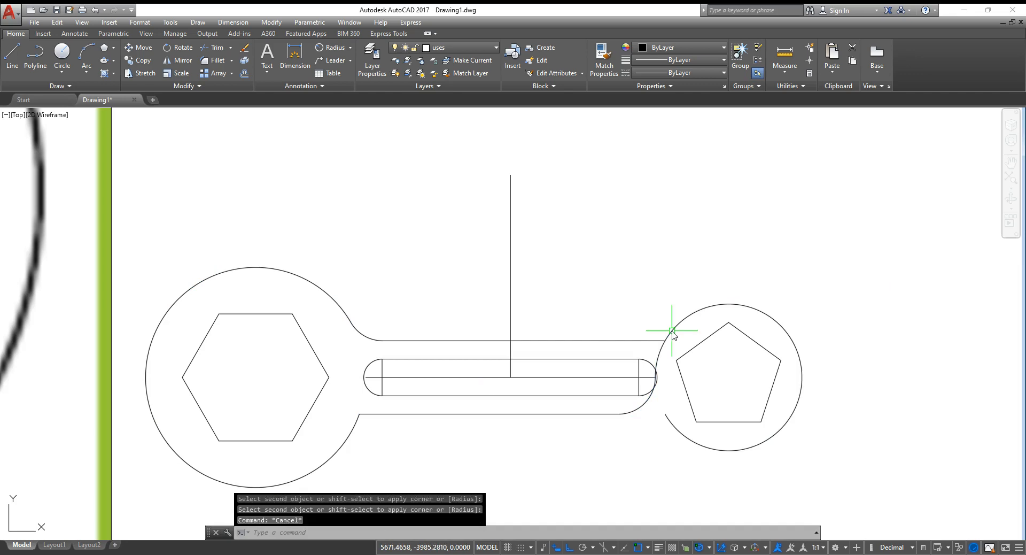
text(u)
key(Return)
Step: Fillet the corner between the small circle's arc and the handle's upper edge at radius 10
text(f)
key(Return)
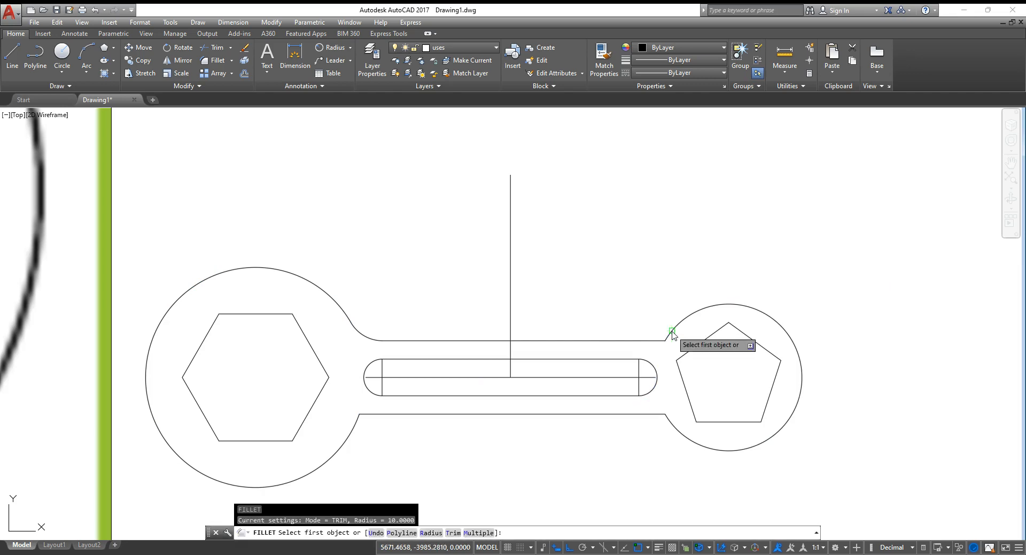
click(672, 331)
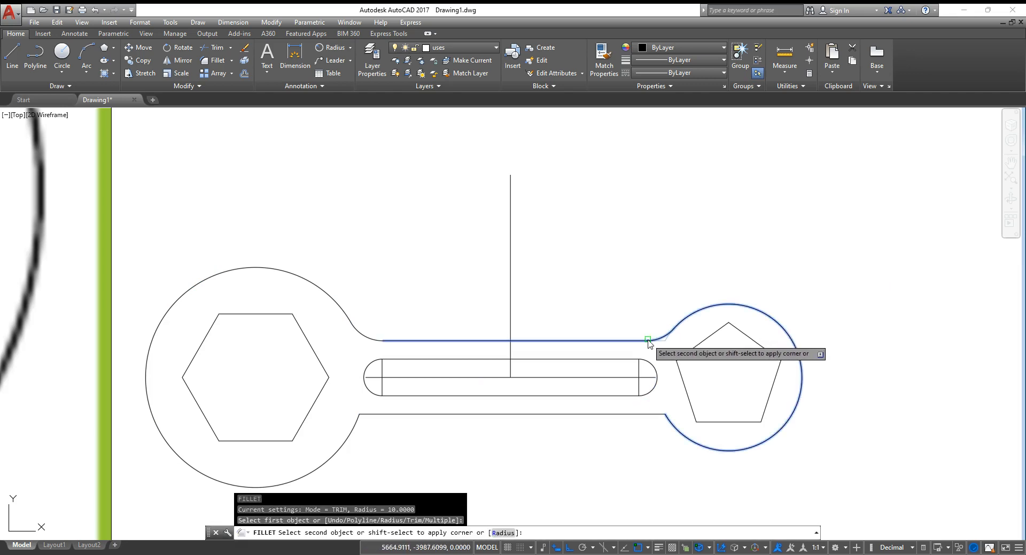
click(652, 341)
Step: Fillet the corner between the small circle's arc and the handle's lower edge at radius 10
key(Return)
click(672, 426)
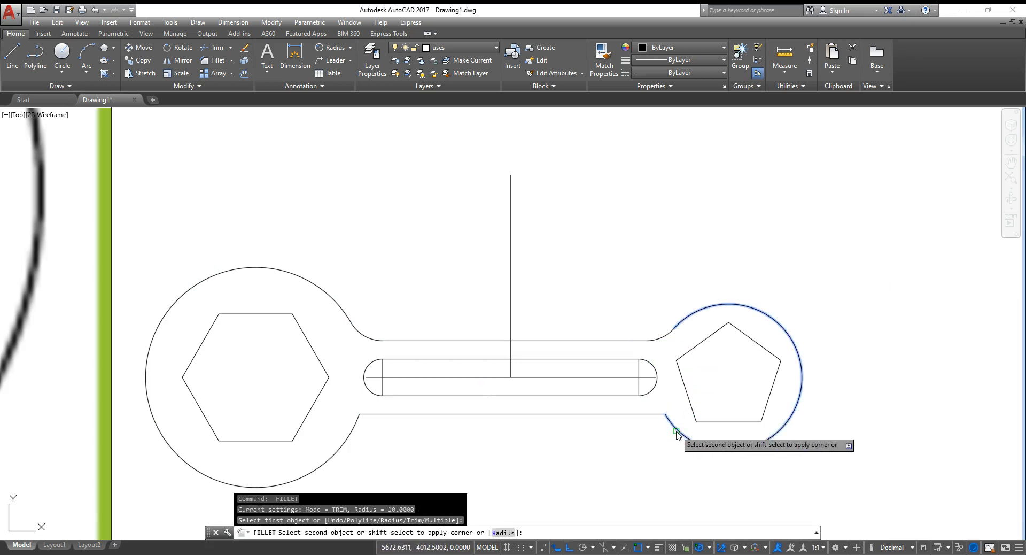
click(648, 415)
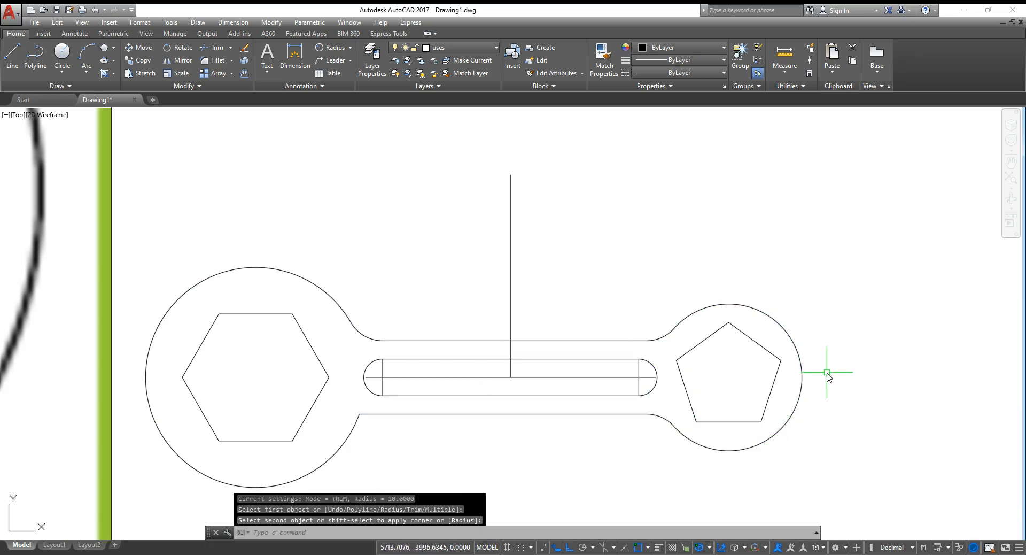
key(Escape)
key(Escape)
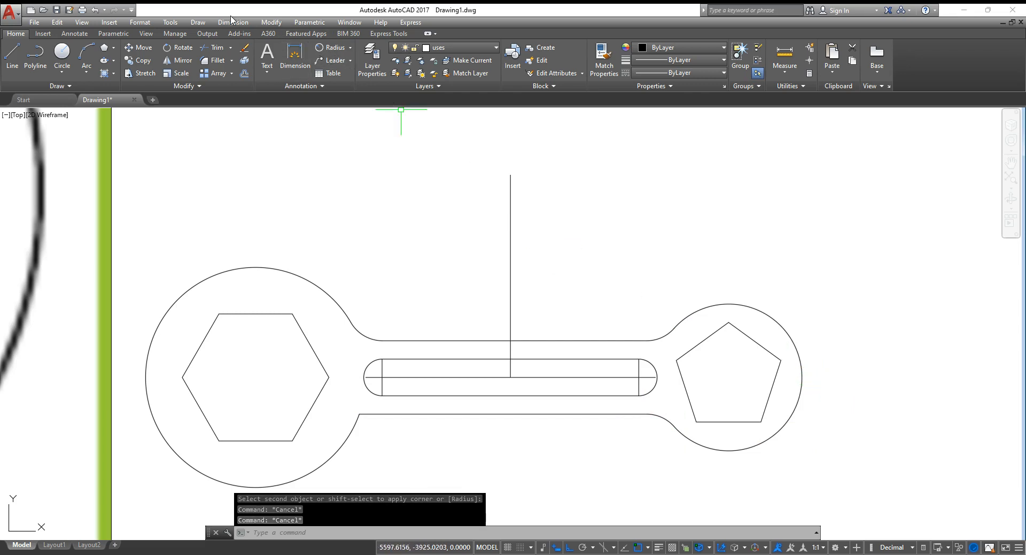
Step: Add a horizontal linear dimension from the large circle's top point to the small circle's center, placed above the wrench
click(248, 50)
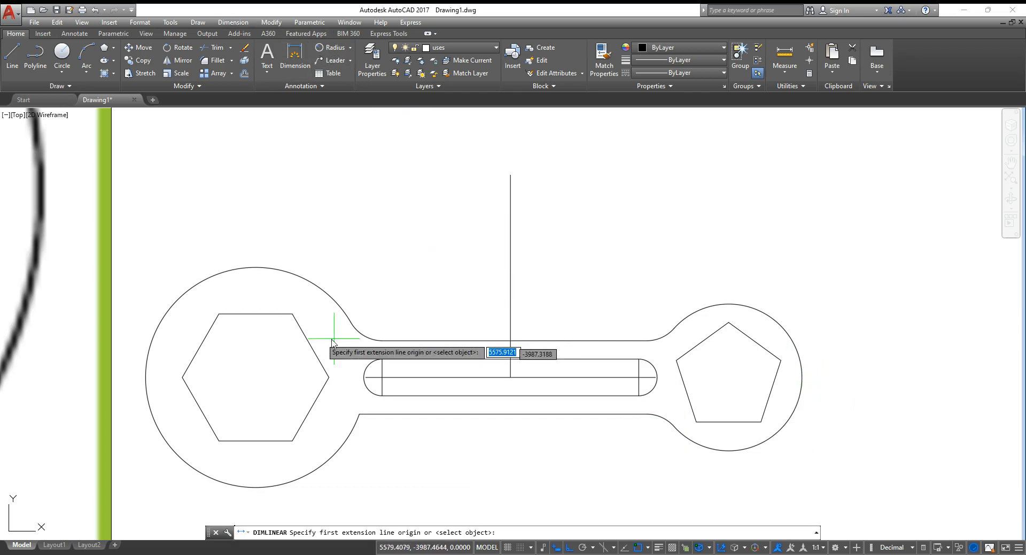
click(268, 272)
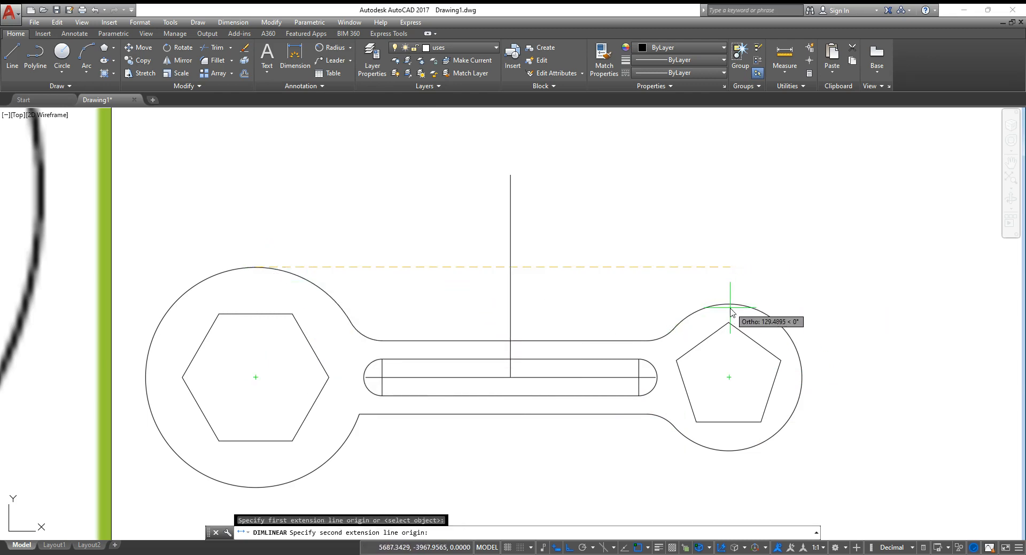
click(728, 376)
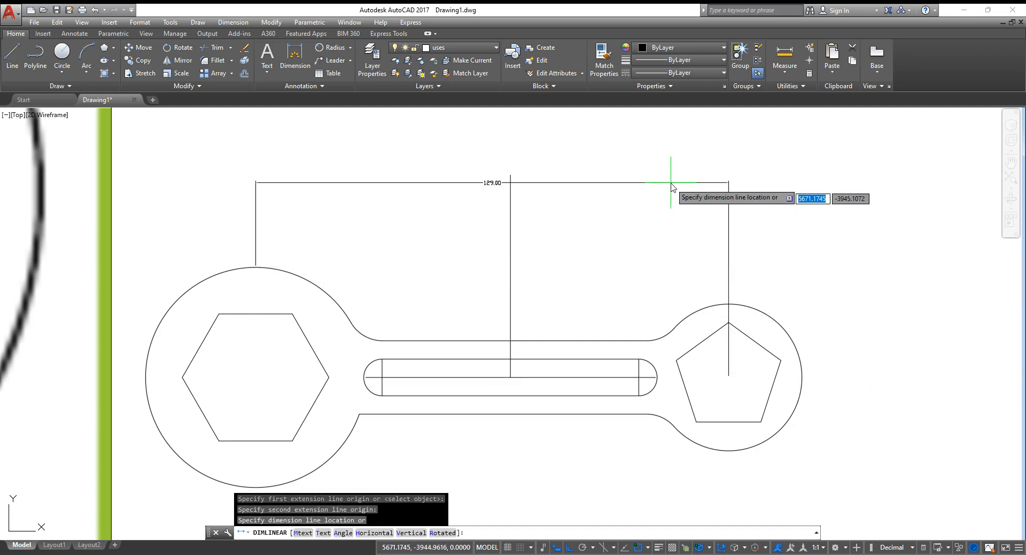
click(668, 203)
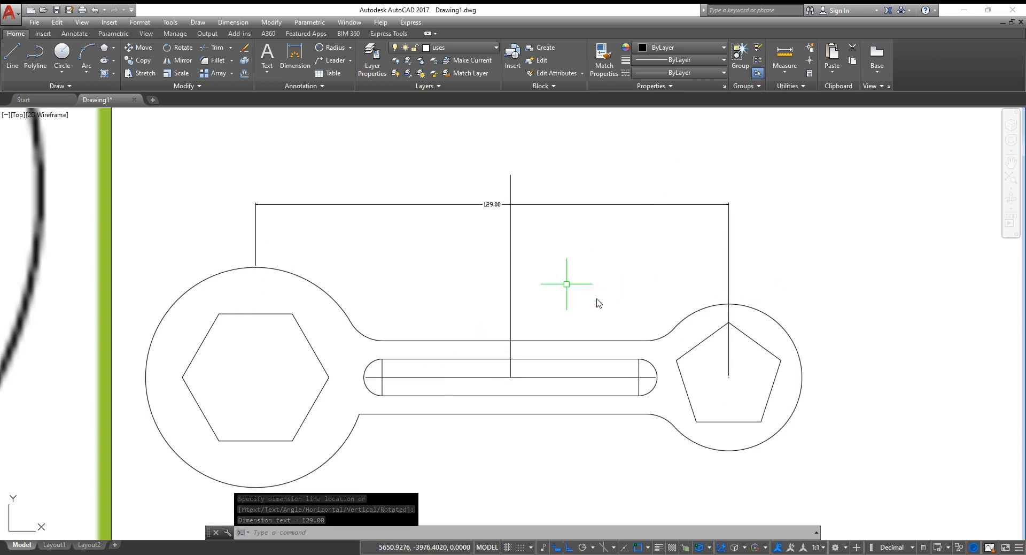
Step: Add a radius dimension to the large circle's arc, with its text above and to the left of the circle
click(204, 281)
click(193, 214)
click(547, 347)
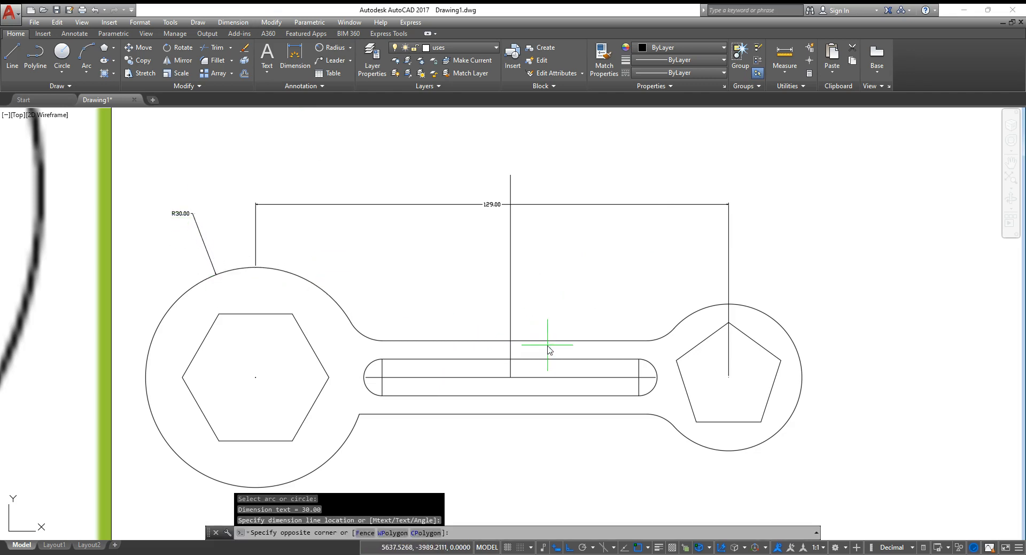
click(787, 330)
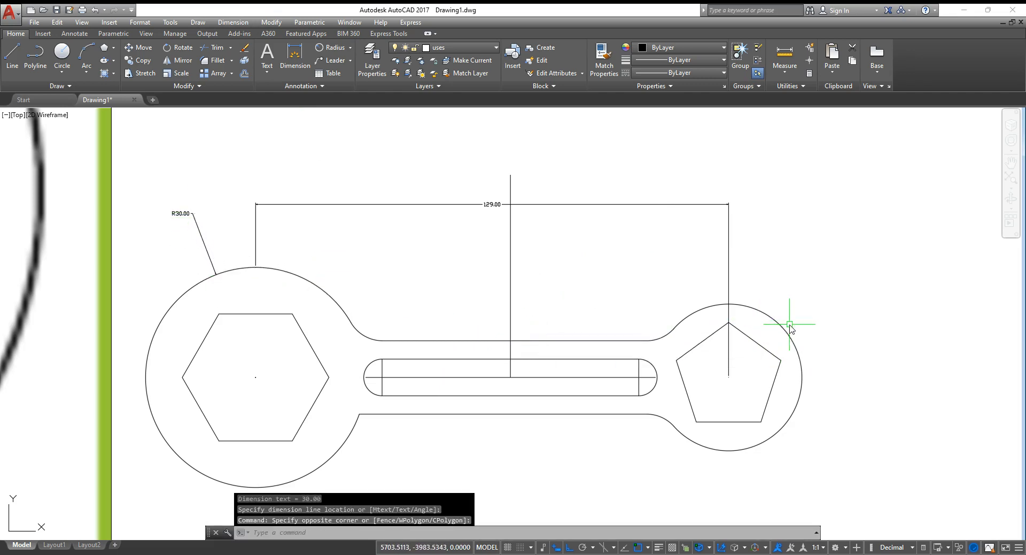
key(Escape)
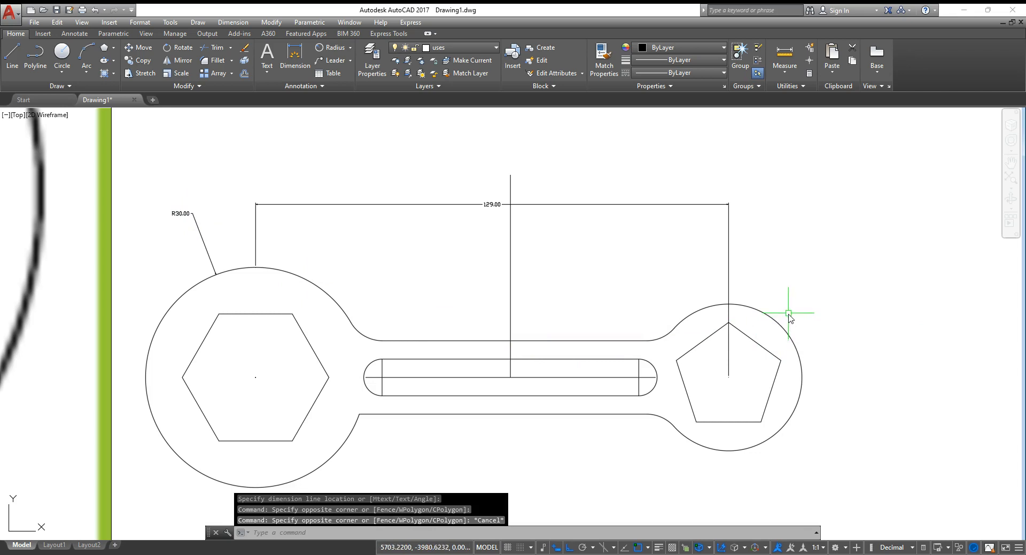
Step: Add a radius dimension to the small circle's arc, with its text above and to the right of the circle
key(Return)
click(779, 322)
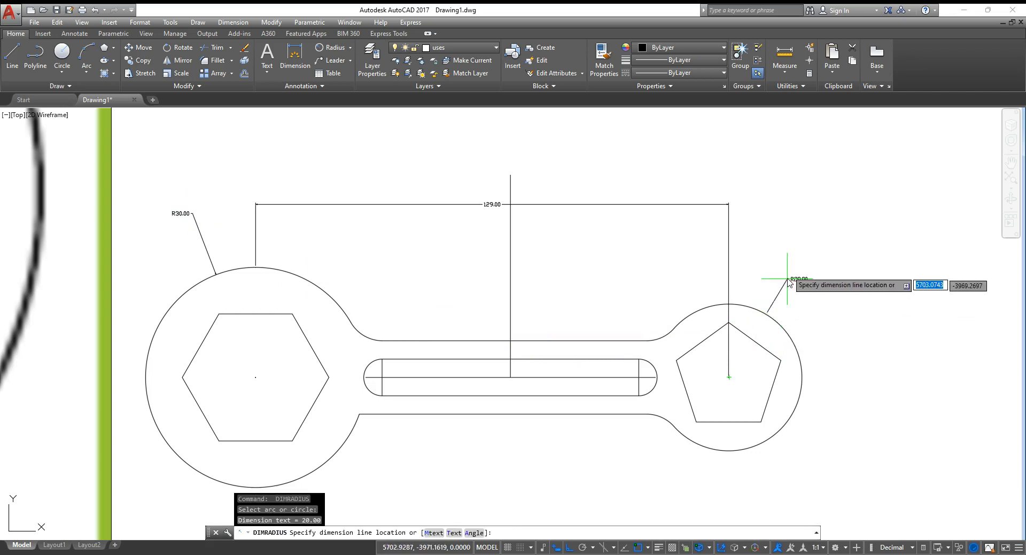
click(789, 254)
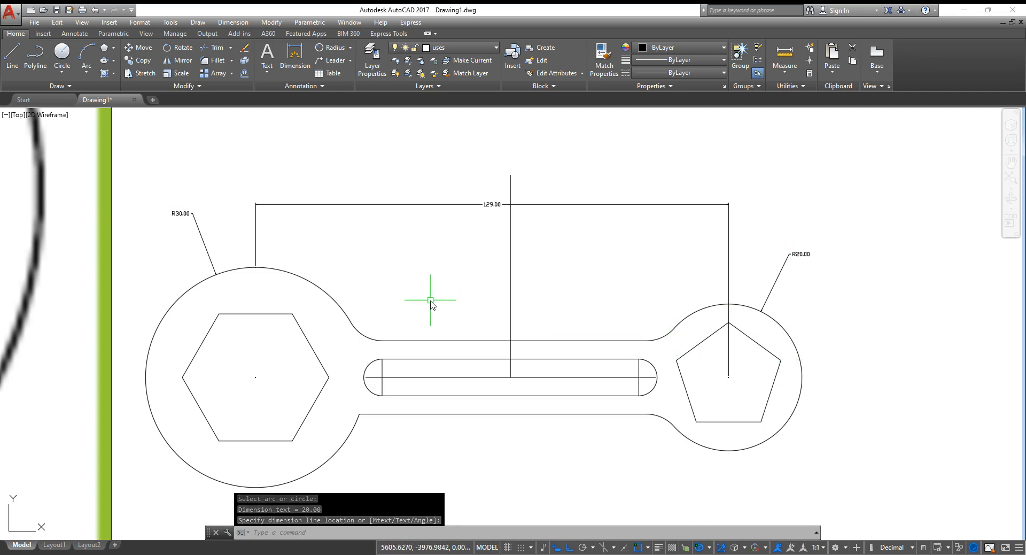
key(Return)
click(283, 314)
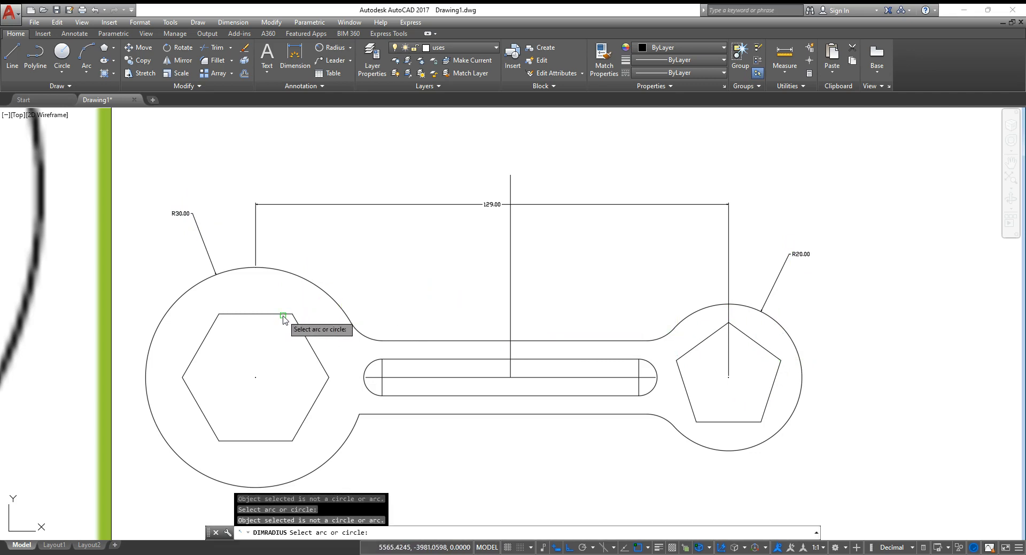
key(Escape)
key(Escape)
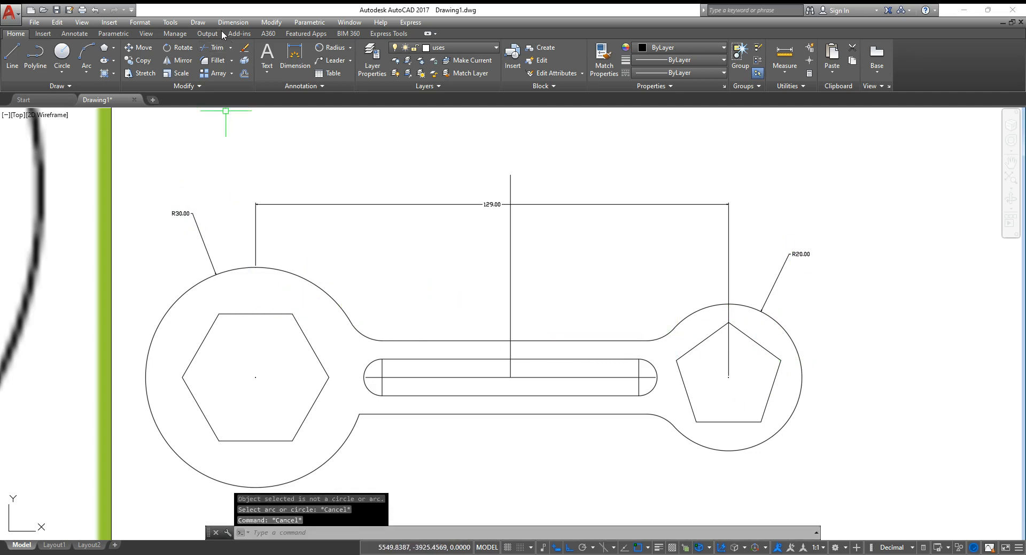